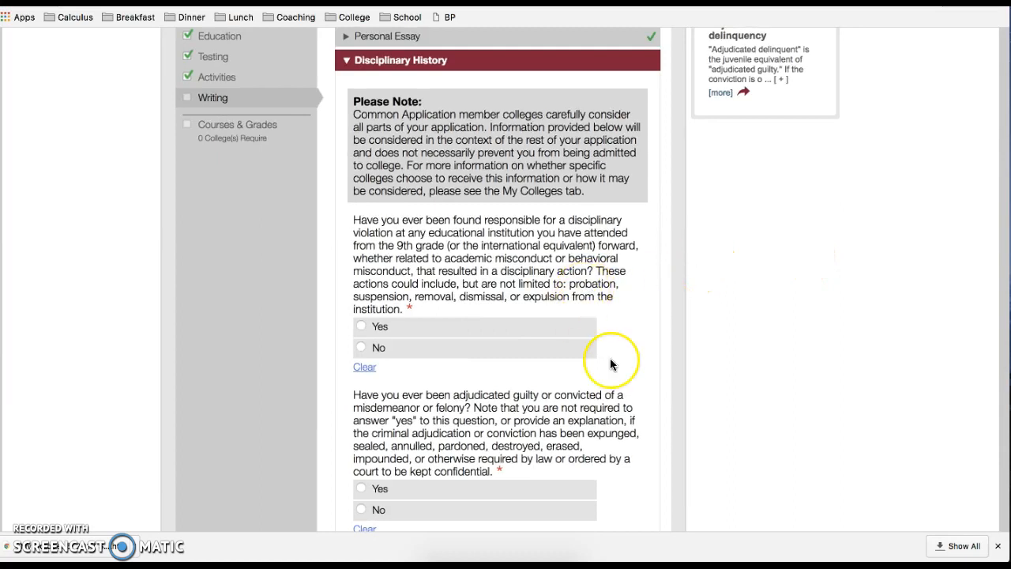
Step: Answer No to both Disciplinary History questions and continue to the Additional Information section
scroll(609, 358, "down", 1)
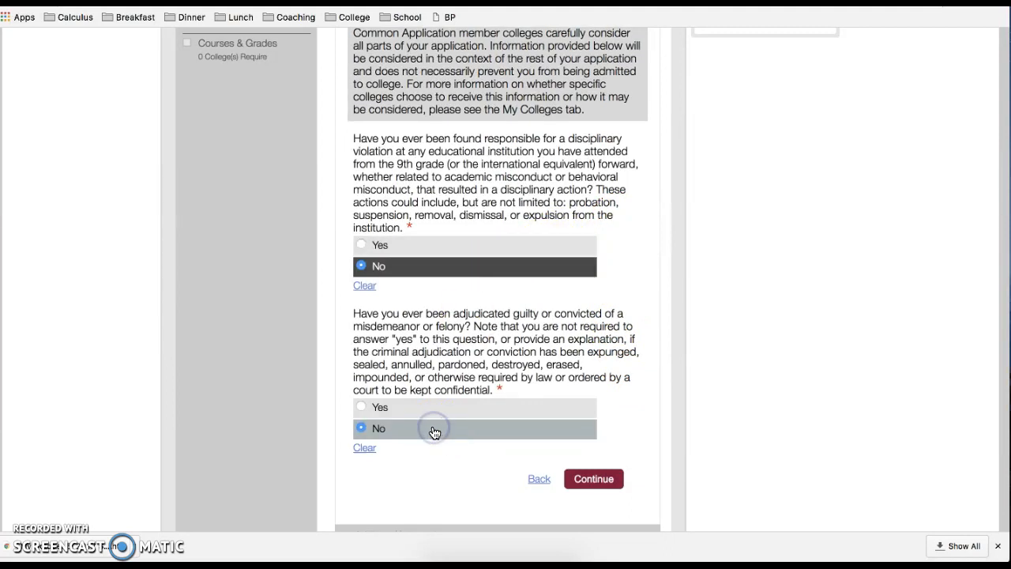
left_click_drag(356, 219, 413, 219)
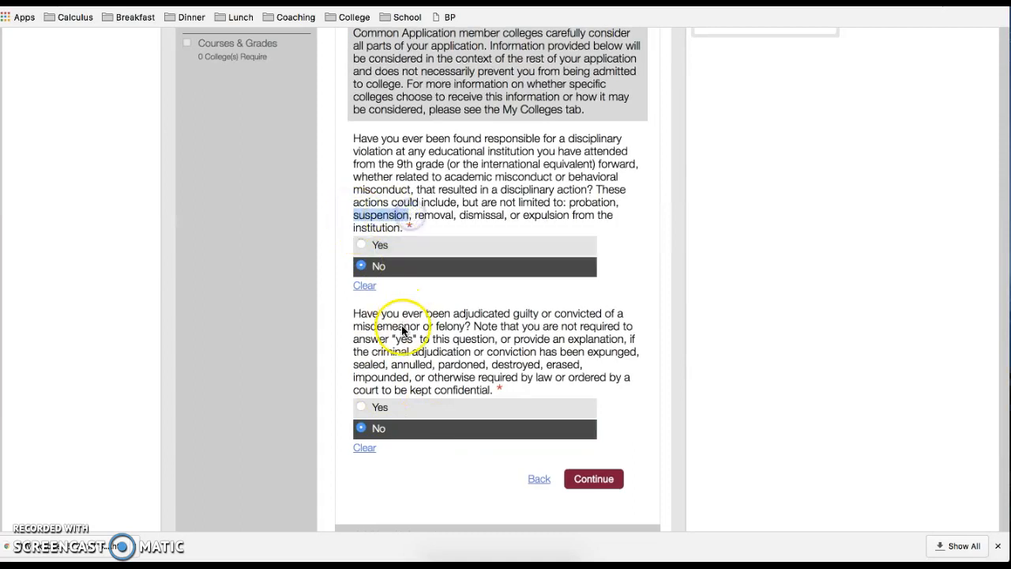
scroll(402, 330, "down", 1)
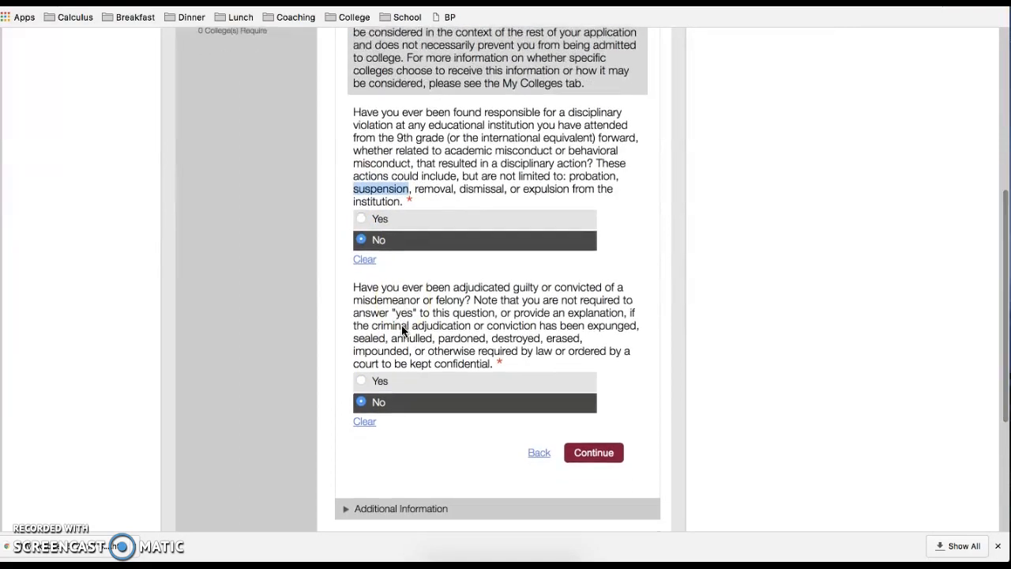
left_click(377, 241)
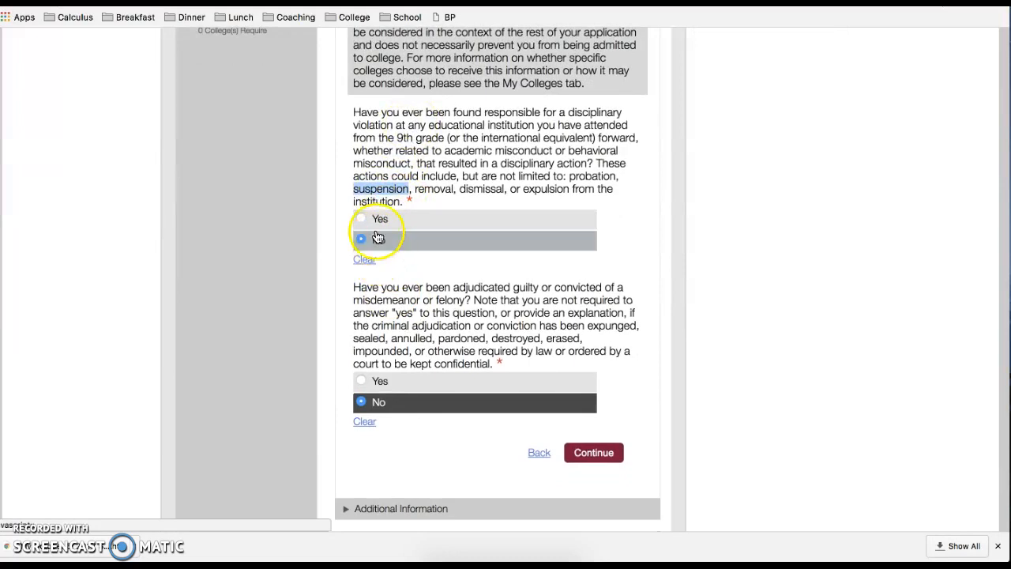
left_click(583, 450)
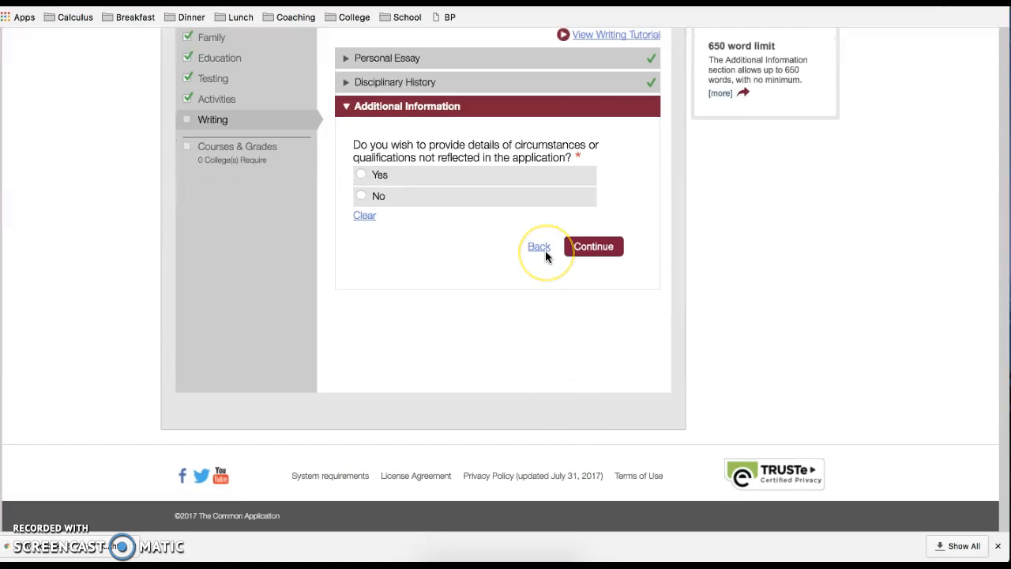
Step: Answer Yes to providing details not reflected in the application, leave the text blank, and continue to Courses & Grades
scroll(545, 250, "up", 2)
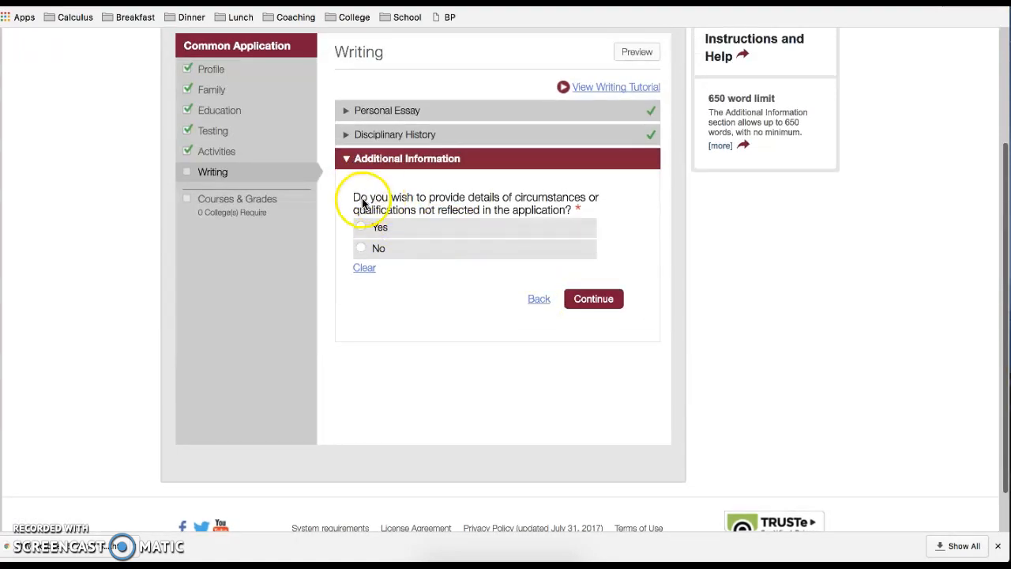
left_click(363, 249)
left_click_drag(352, 197, 584, 212)
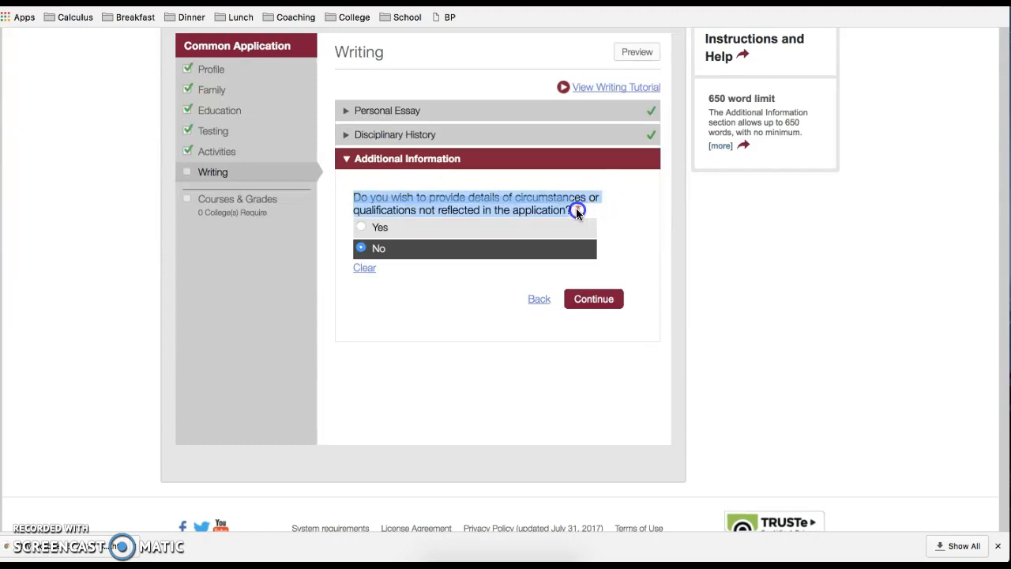
left_click(571, 207)
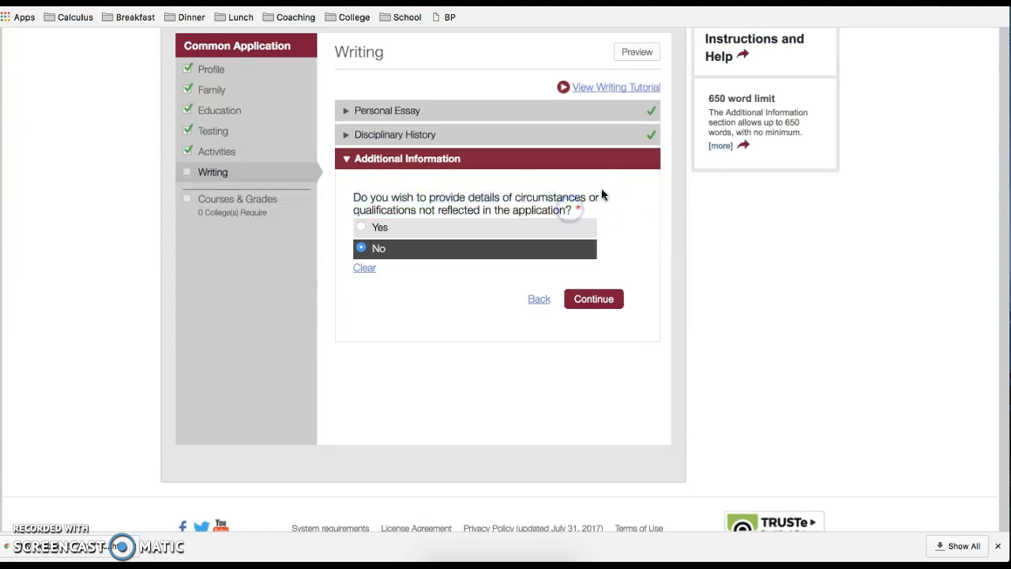
left_click(480, 231)
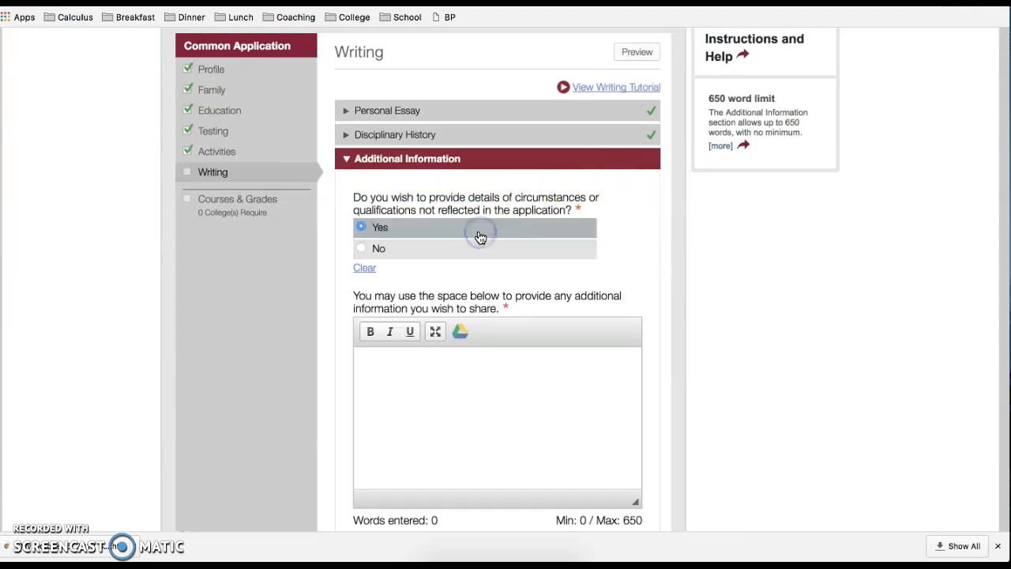
scroll(429, 332, "down", 1)
scroll(428, 332, "up", 5)
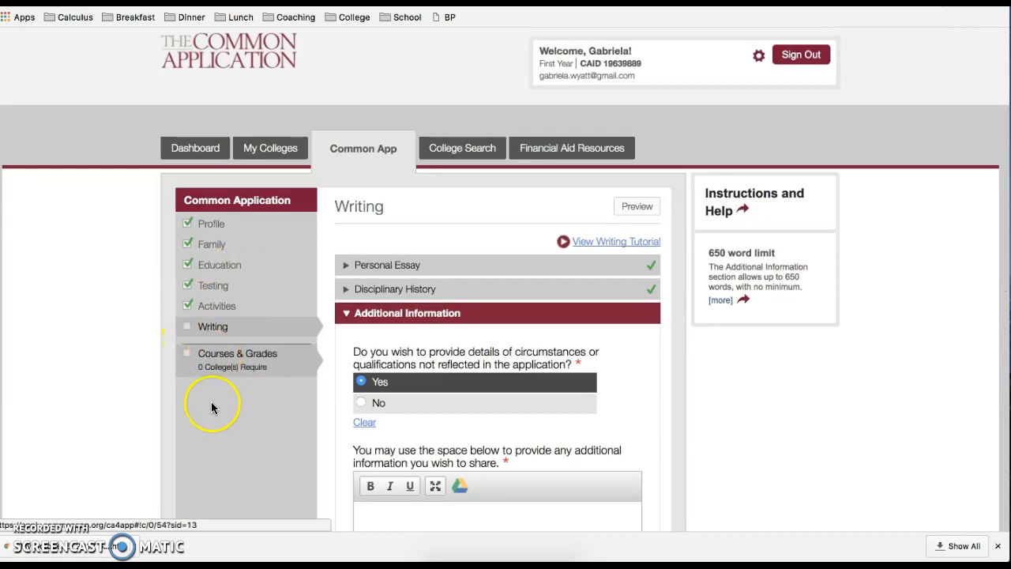
scroll(214, 419, "down", 5)
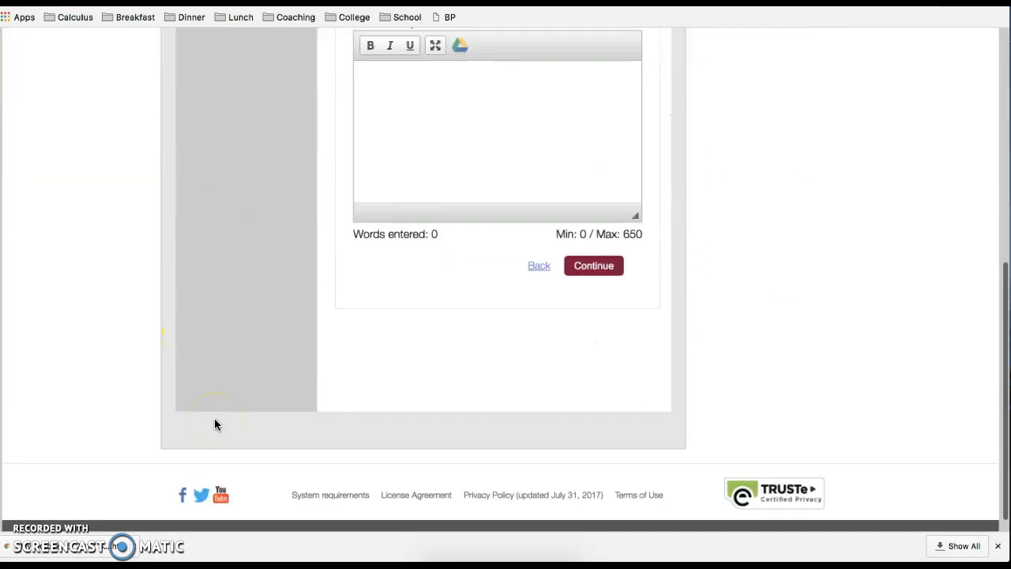
left_click(580, 273)
Step: Review the Courses & Grades introduction, including which colleges require the section and the transcript questions it asks
scroll(581, 275, "up", 2)
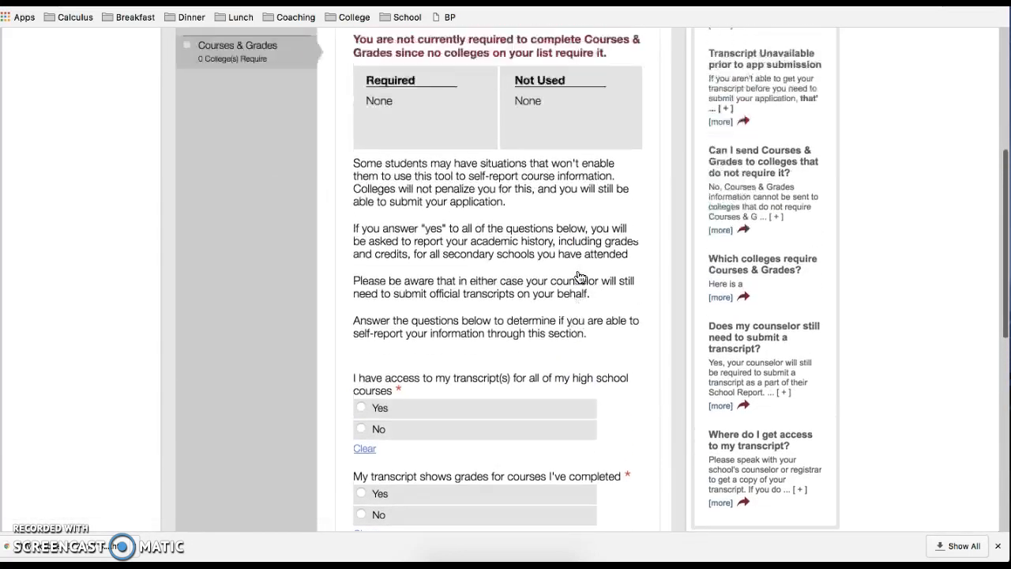
scroll(580, 275, "up", 2)
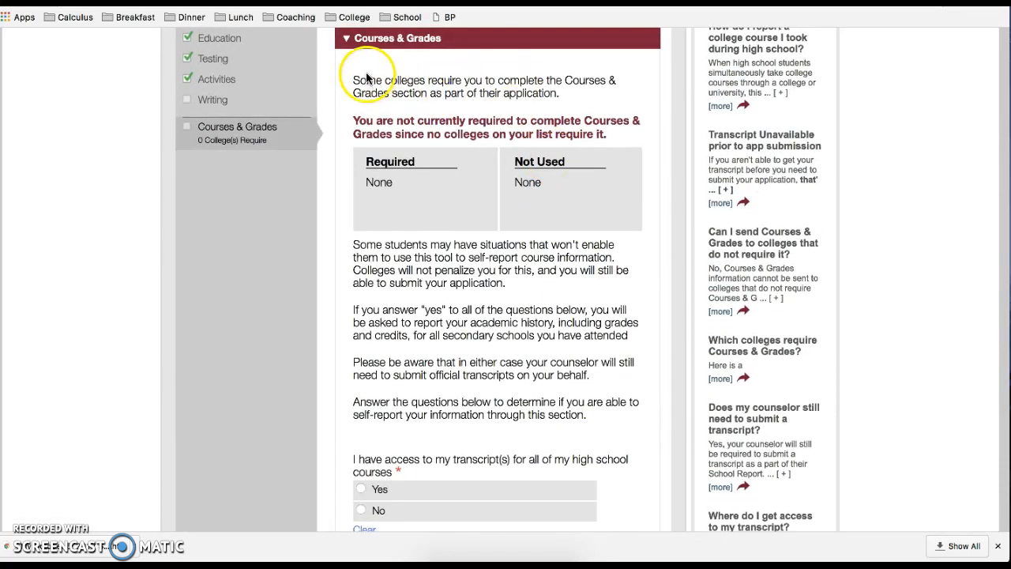
left_click_drag(354, 78, 439, 90)
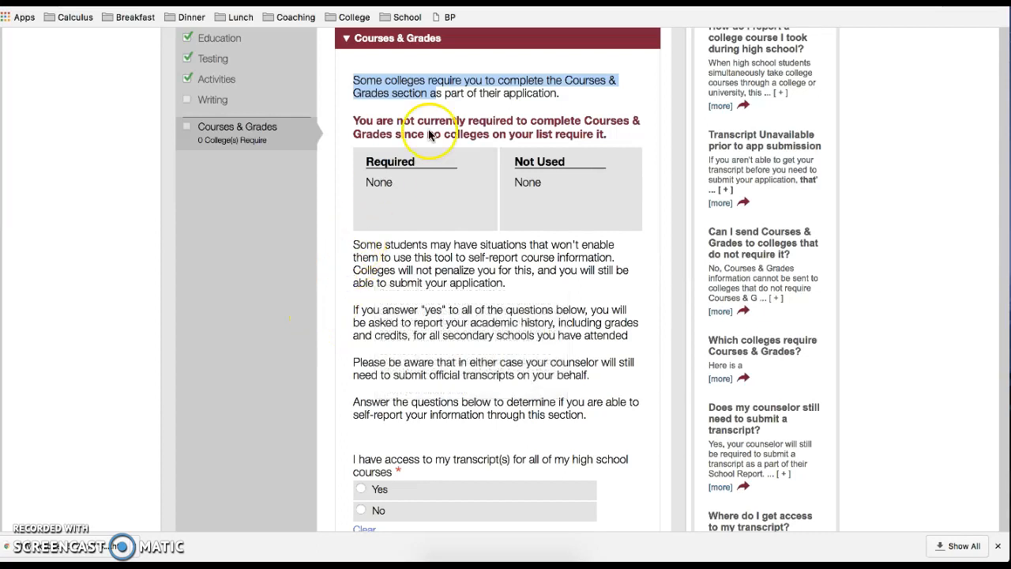
scroll(416, 164, "down", 10)
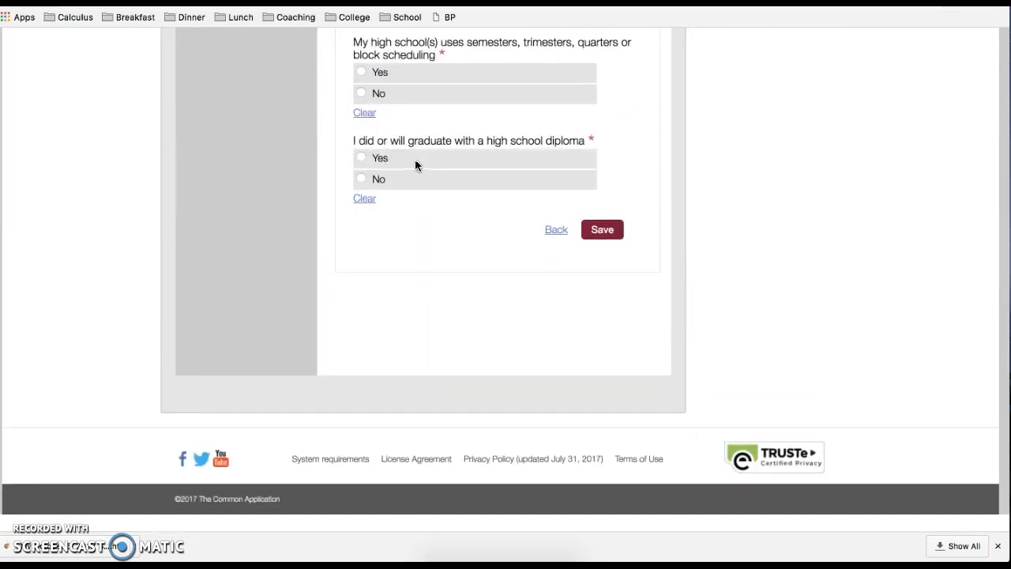
scroll(416, 164, "up", 10)
scroll(416, 164, "down", 1)
scroll(416, 164, "up", 5)
scroll(416, 164, "down", 3)
scroll(416, 164, "down", 2)
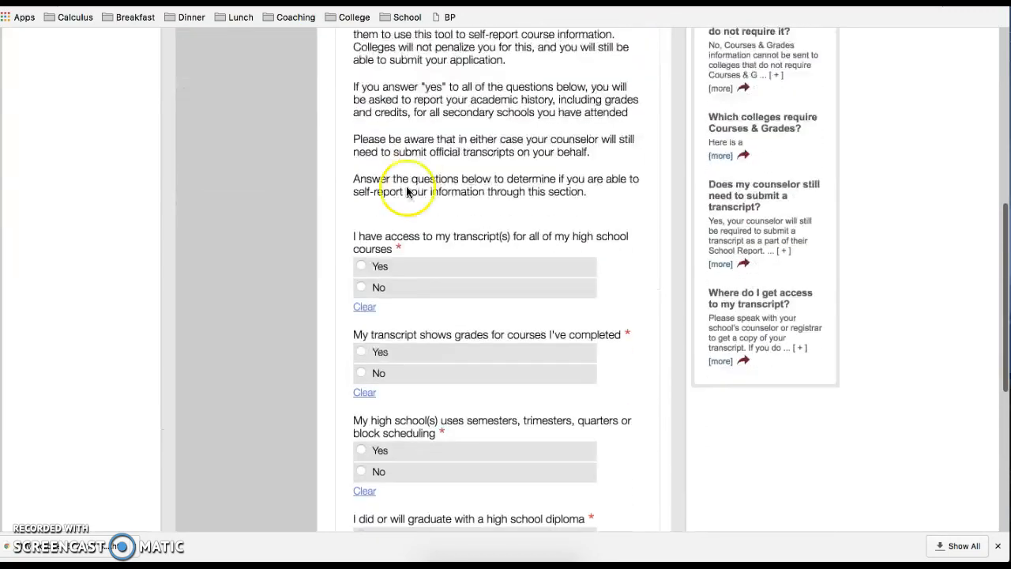
Step: Answer Yes to all four Courses & Grades questions on transcript access, completed grades, scheduling and high school diploma, and save
left_click(365, 267)
left_click(361, 351)
scroll(366, 409, "down", 2)
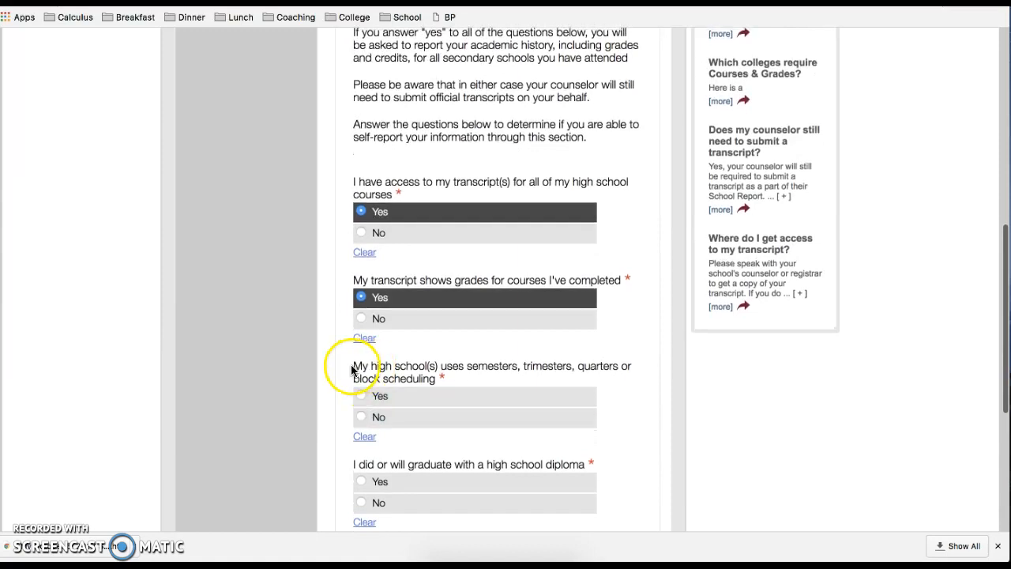
double_click(483, 365)
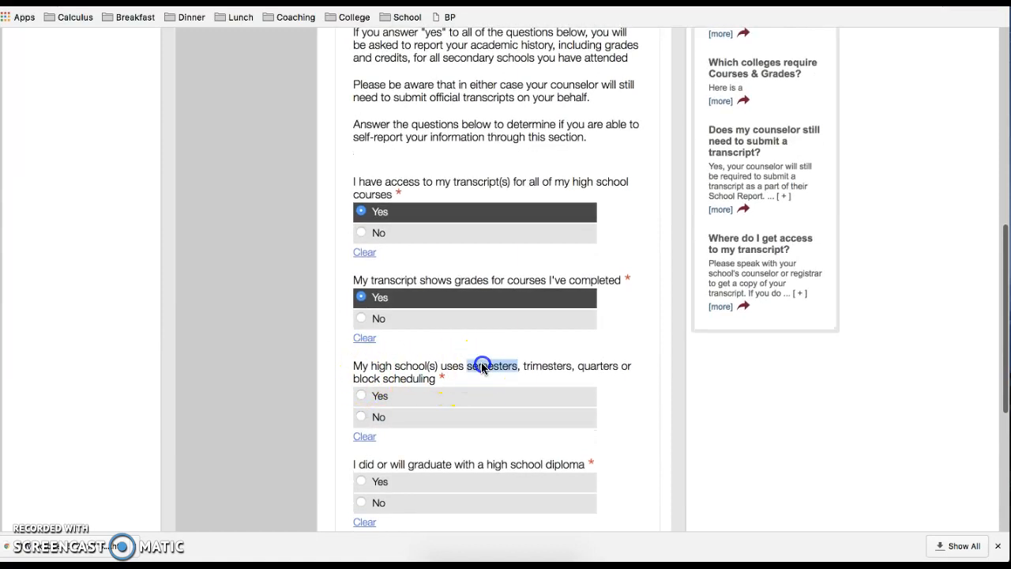
left_click(369, 378)
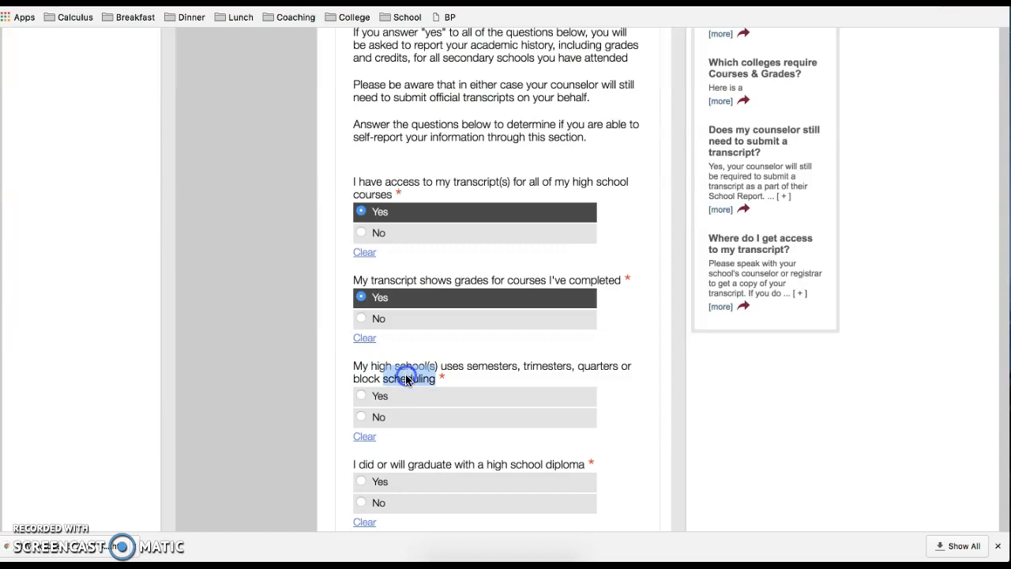
scroll(361, 400, "down", 3)
left_click(361, 371)
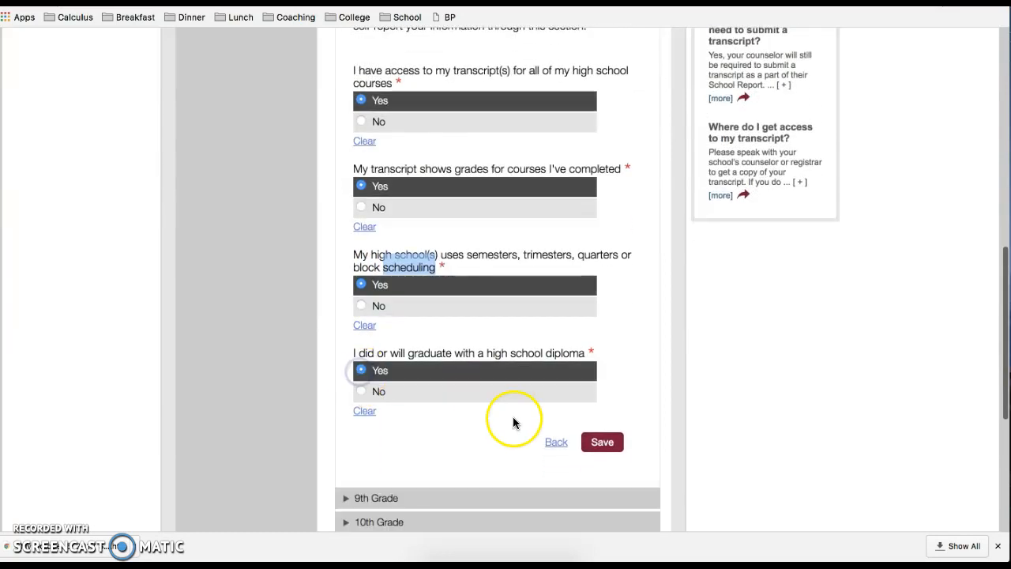
scroll(514, 423, "down", 3)
left_click(590, 349)
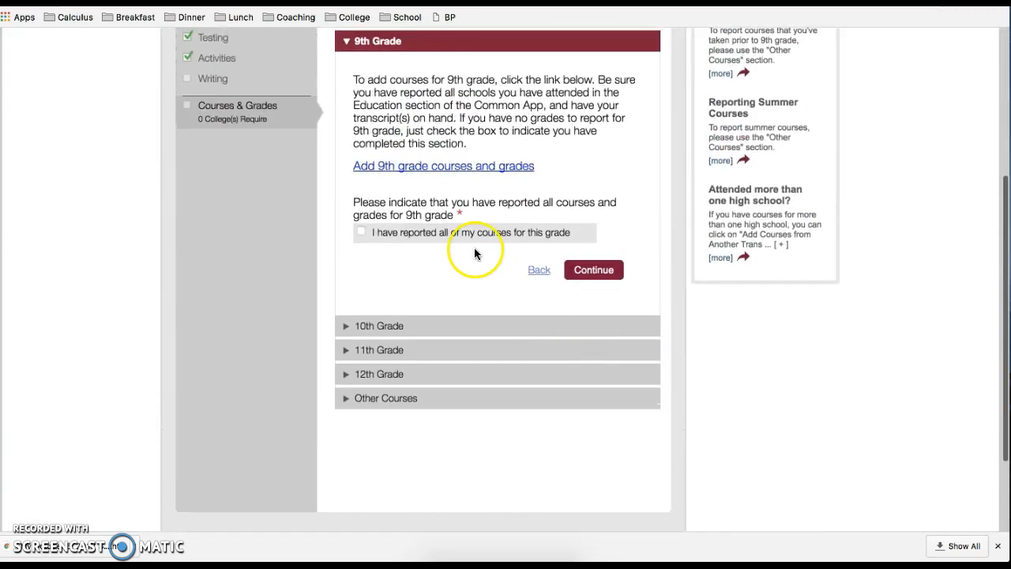
Step: Start adding 9th grade courses and grades with the assistant, and choose Leadership Public School- Richmond as the school
left_click(435, 168)
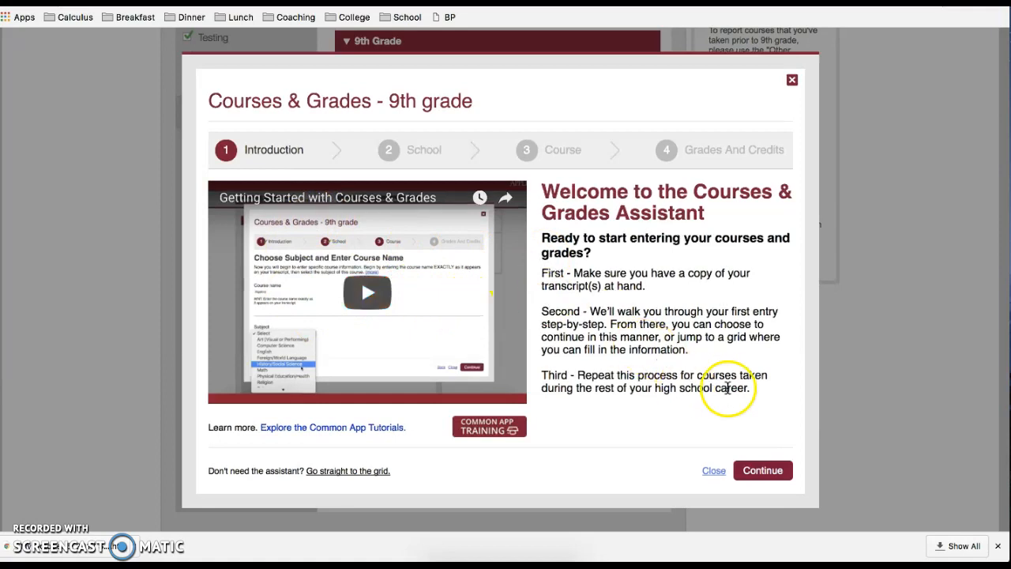
left_click(762, 472)
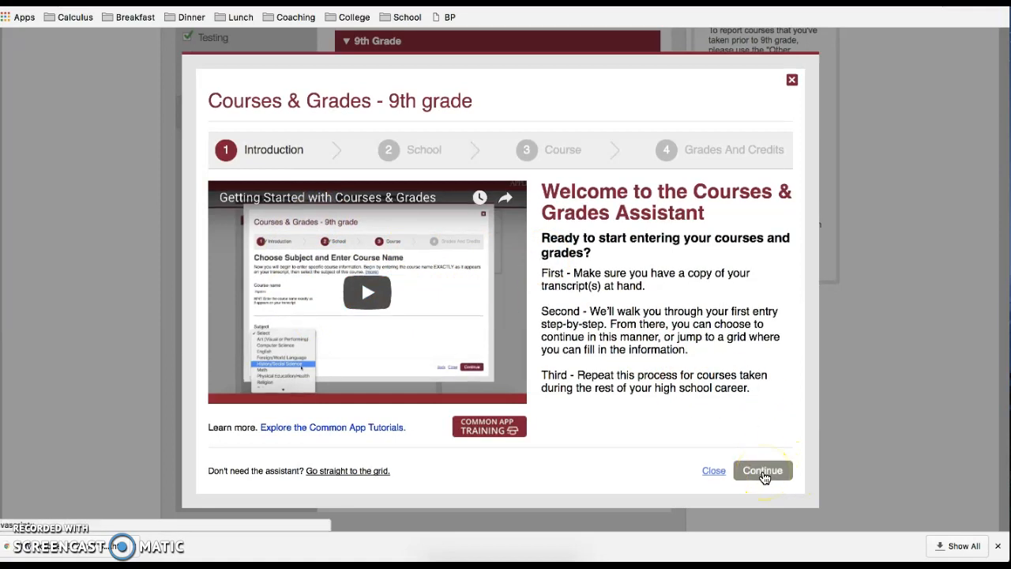
left_click(327, 282)
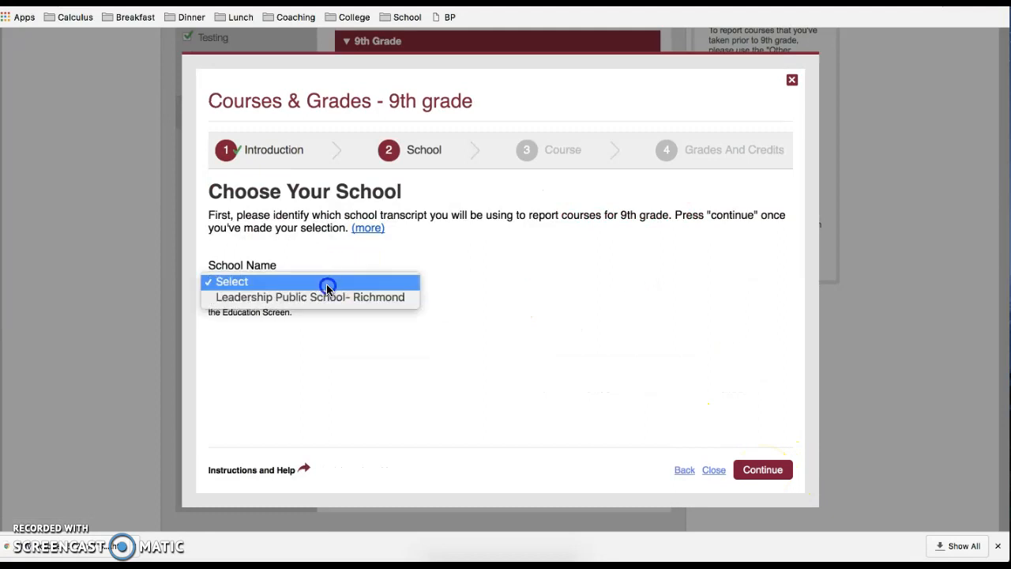
left_click(320, 298)
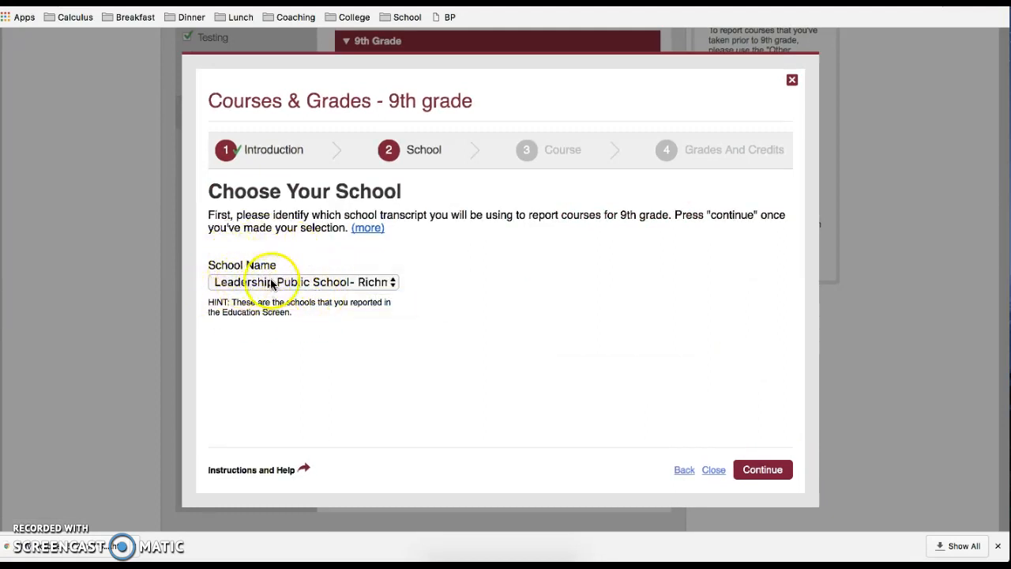
left_click(230, 282)
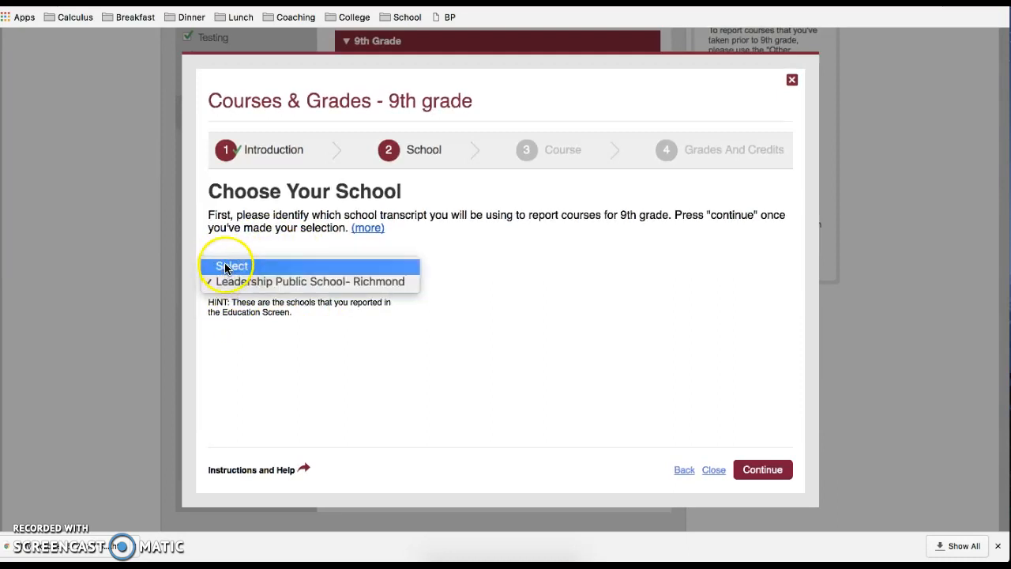
left_click(216, 283)
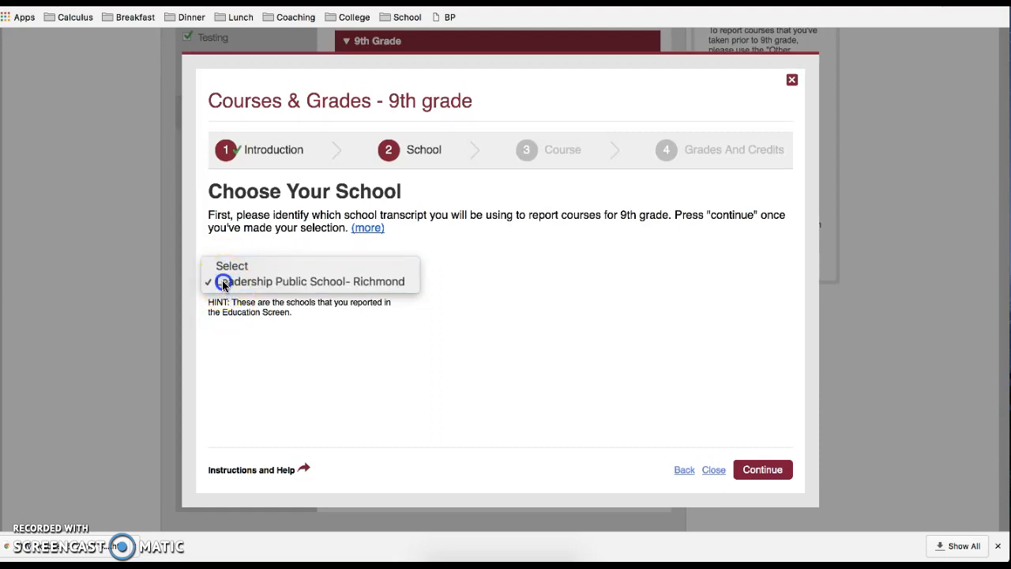
left_click(756, 469)
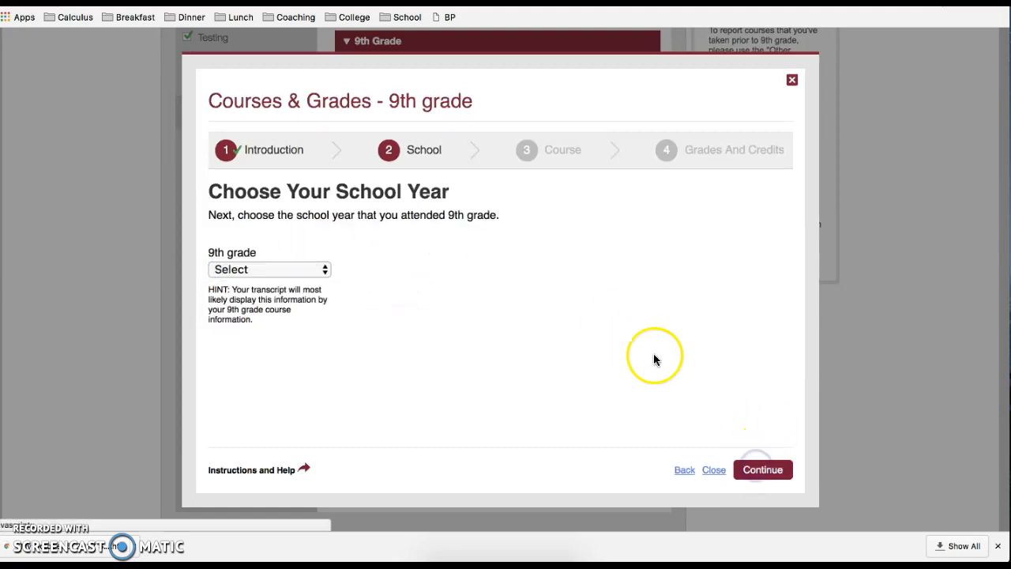
Step: Set the school year attended for 9th grade to 2014-15 and continue
left_click(256, 269)
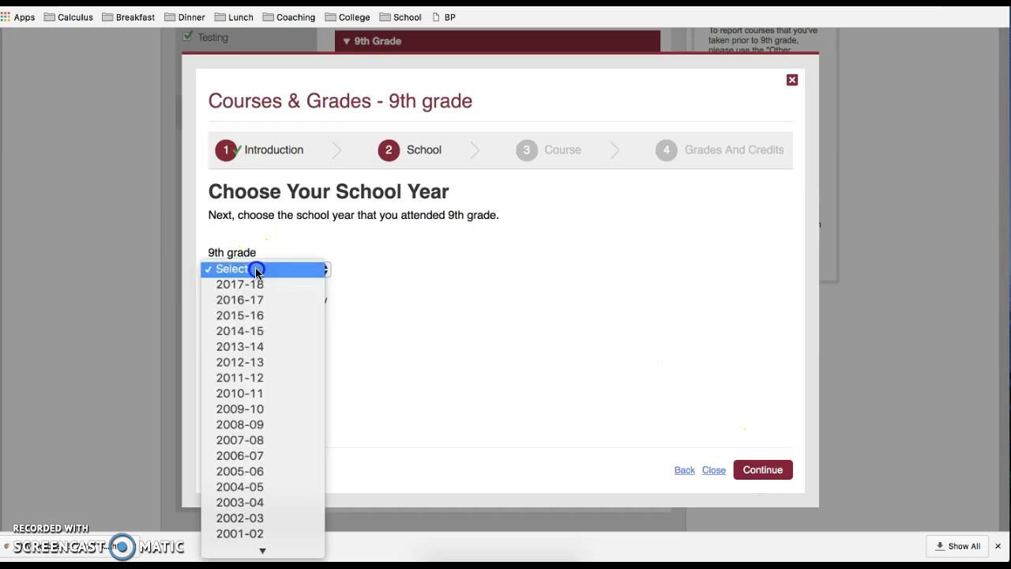
left_click(265, 331)
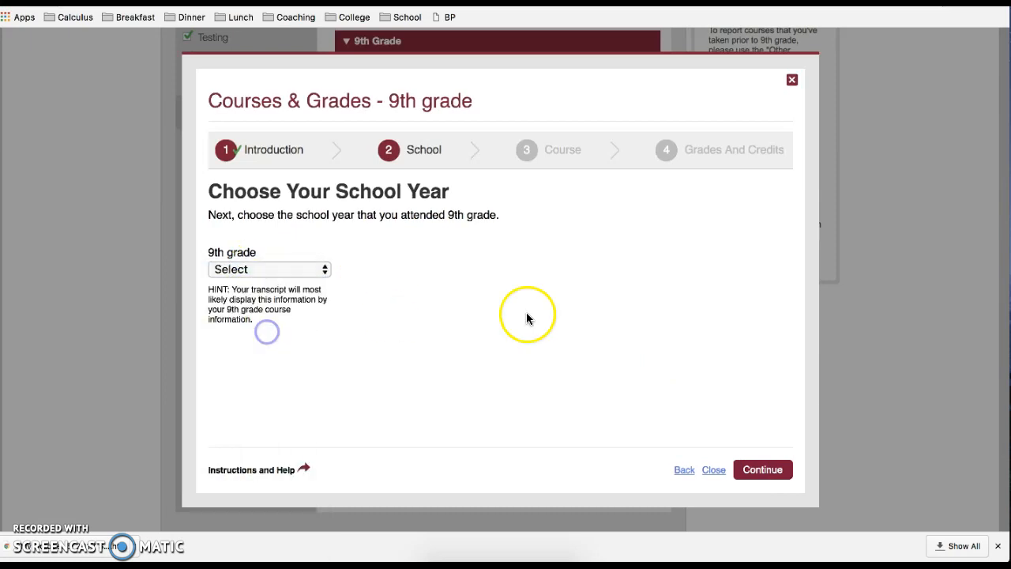
left_click(743, 471)
Step: Set the 9th grade grading scale to A-F and the transcript schedule to Semesters, and continue to the course details
left_click(249, 283)
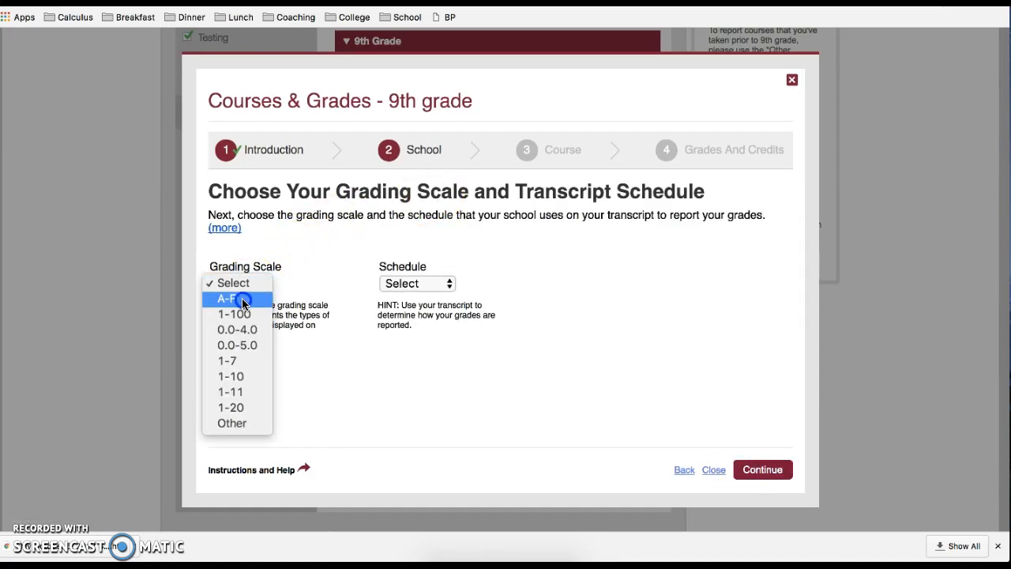
left_click(243, 302)
left_click(402, 283)
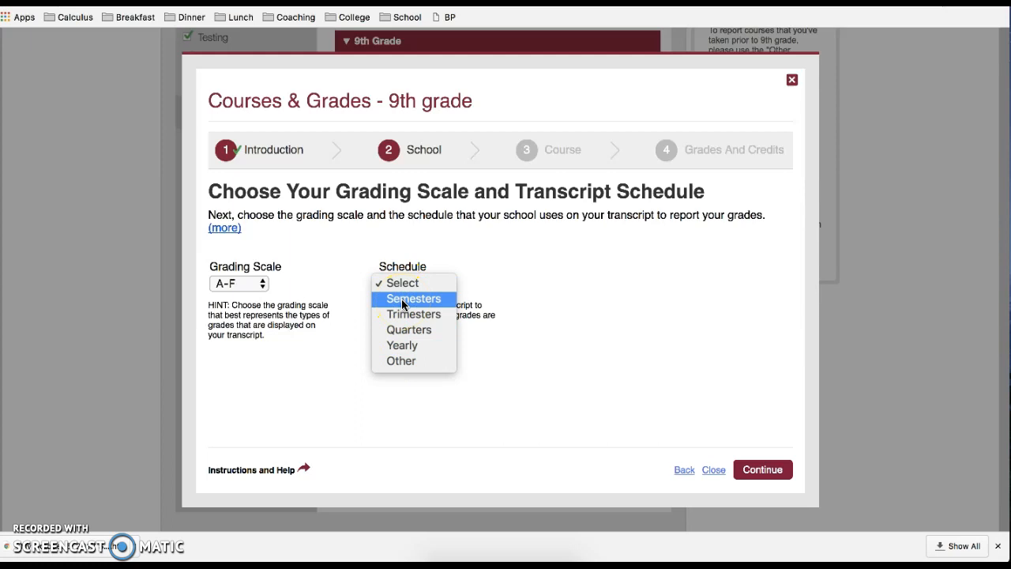
left_click(537, 232)
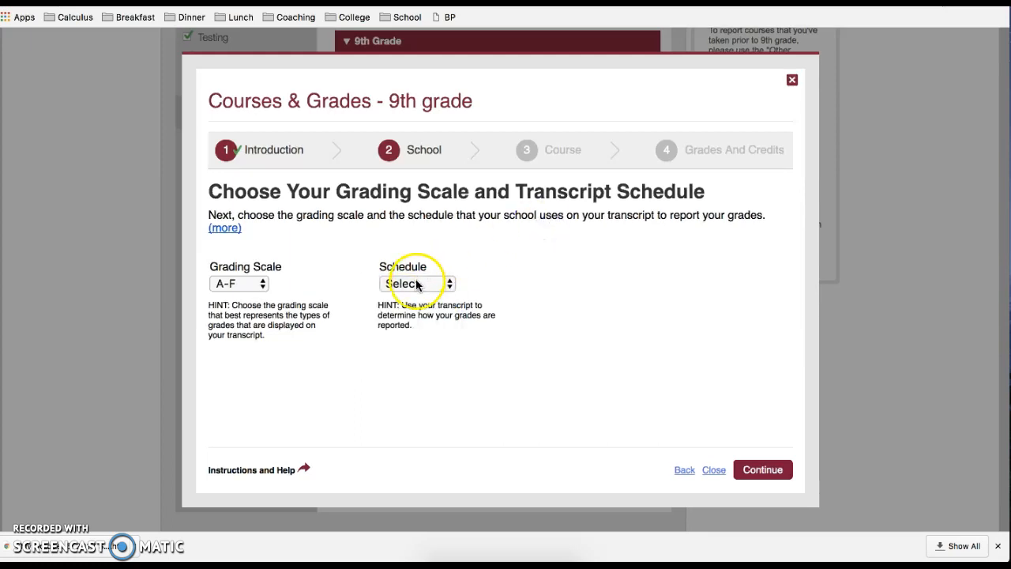
left_click(418, 283)
left_click(408, 296)
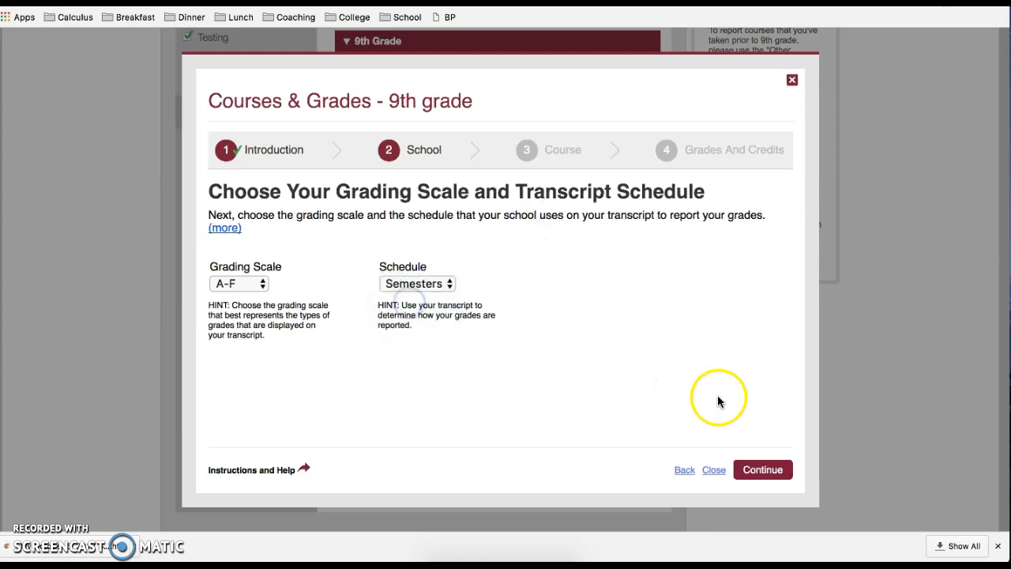
left_click(776, 477)
Step: Enter English 1 CP as the 9th grade course name, set its subject to English, and continue to the course level
left_click(311, 278)
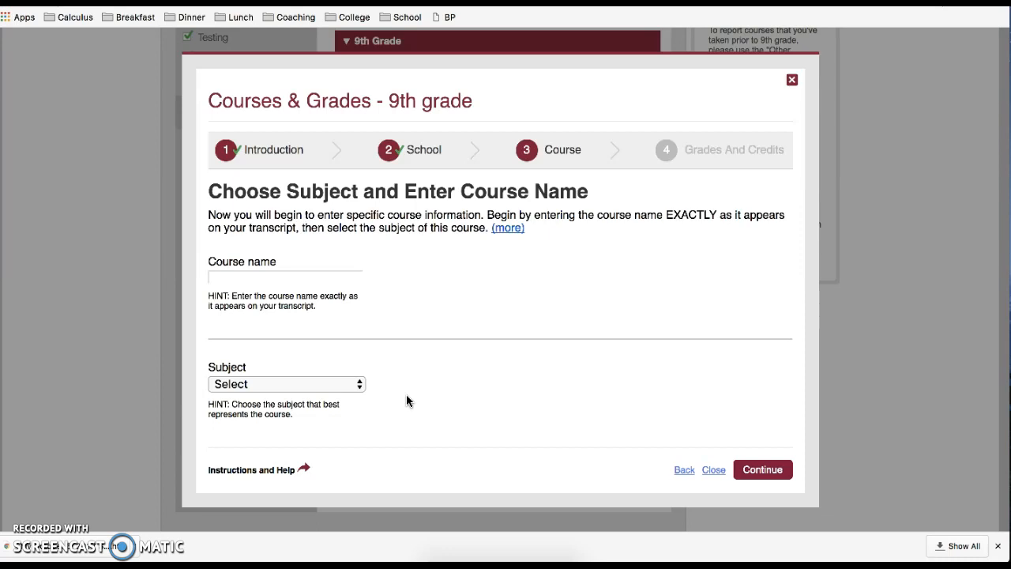
left_click(257, 279)
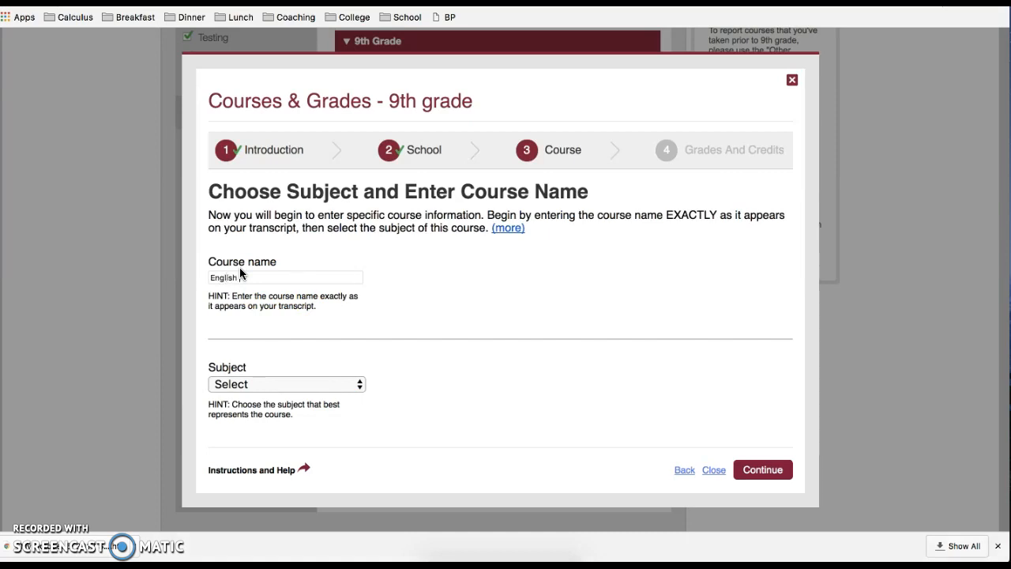
type("English 1 CP")
left_click(277, 388)
left_click(256, 427)
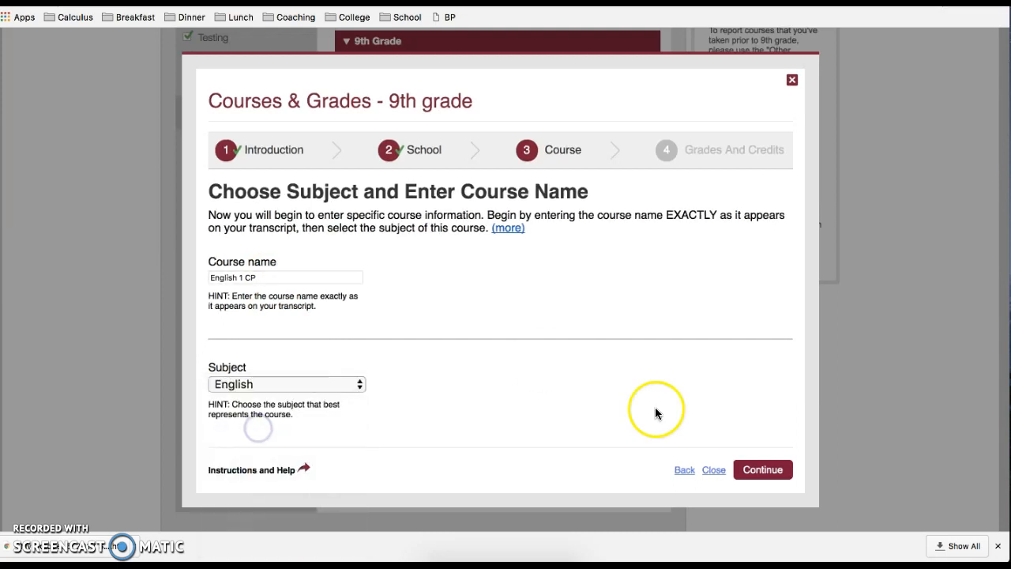
left_click(748, 473)
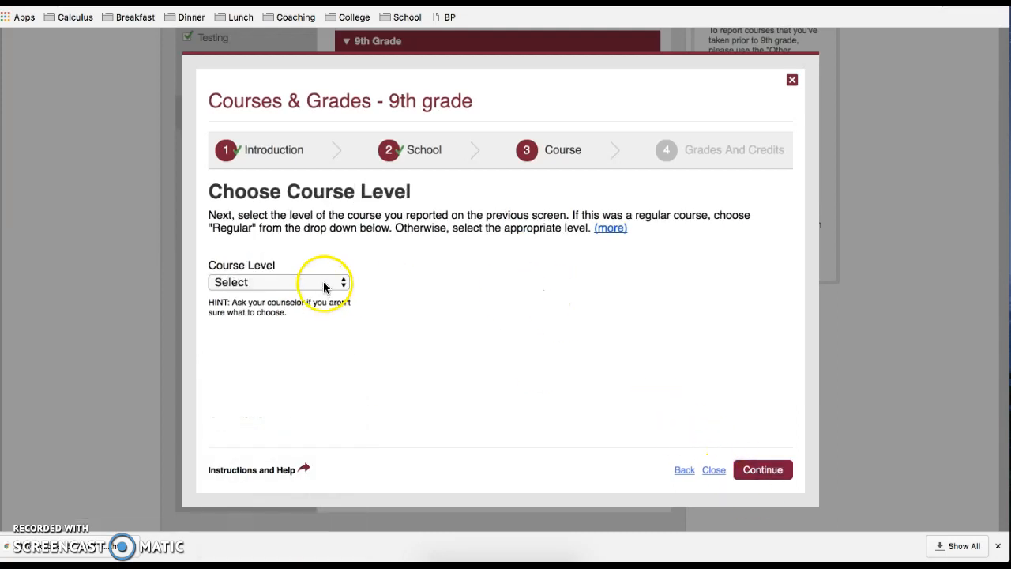
Step: Set the level of the English 1 CP course to Regular/Standard and continue to the course grades
left_click(325, 283)
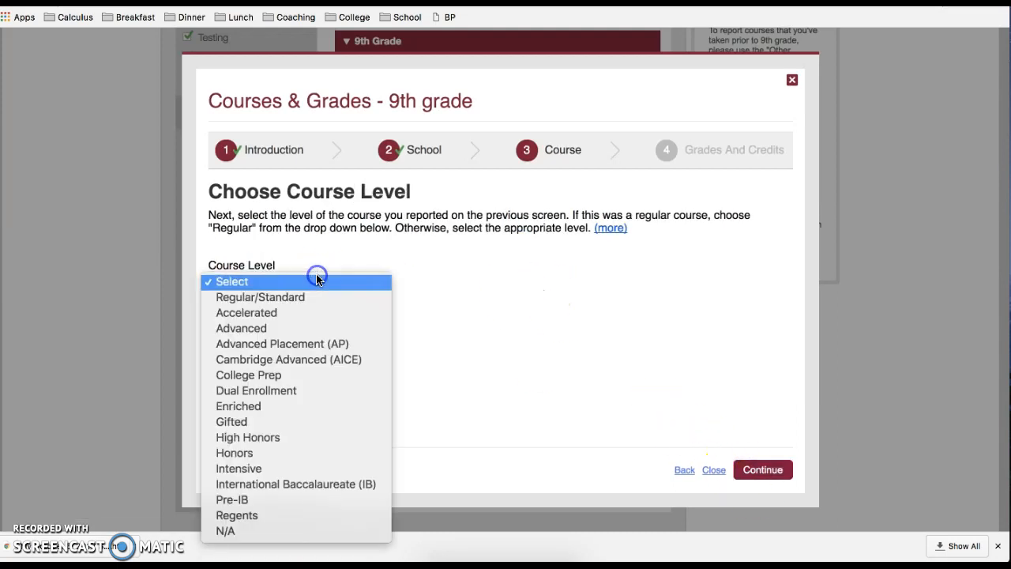
left_click(274, 297)
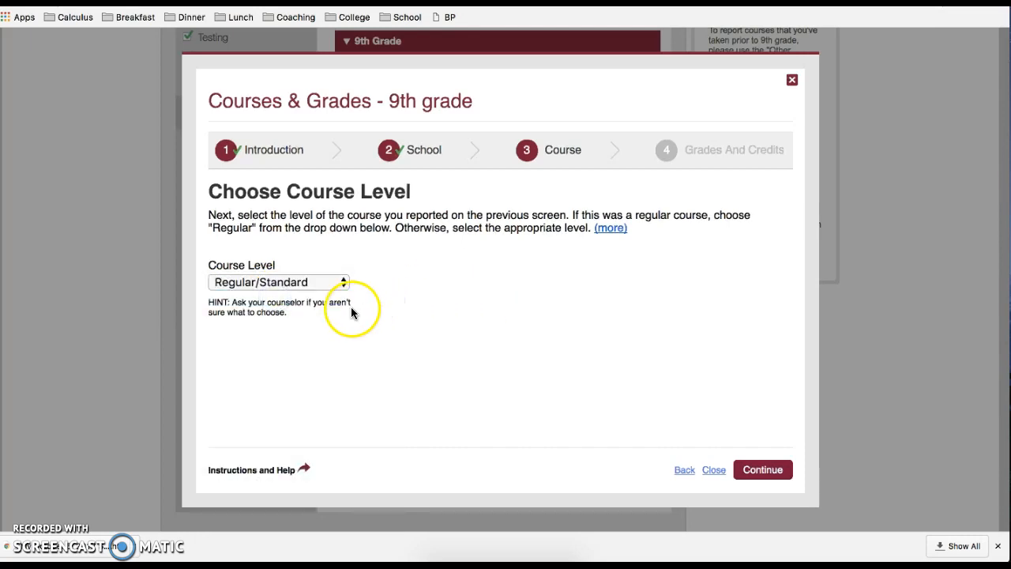
left_click(748, 467)
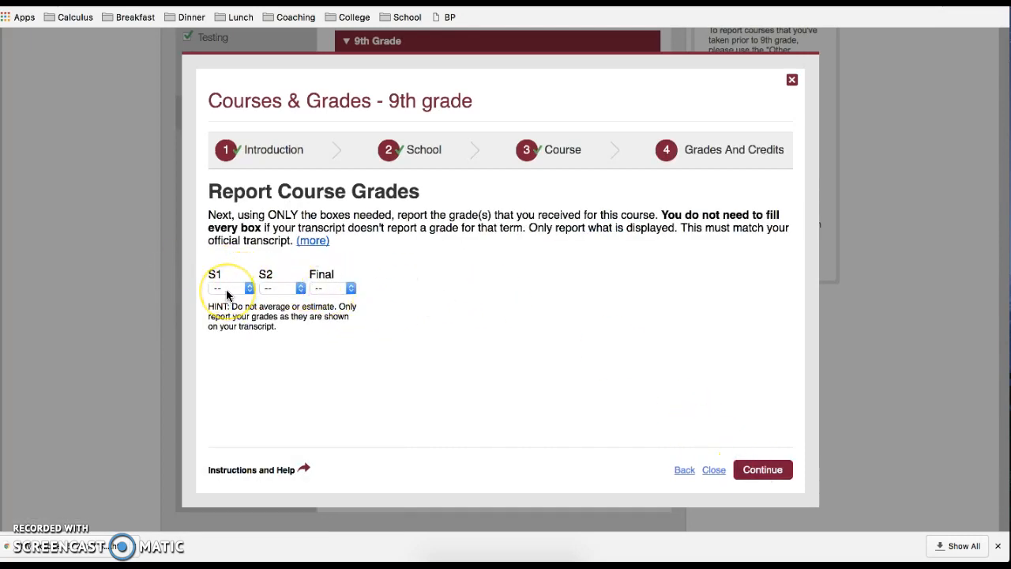
left_click(332, 290)
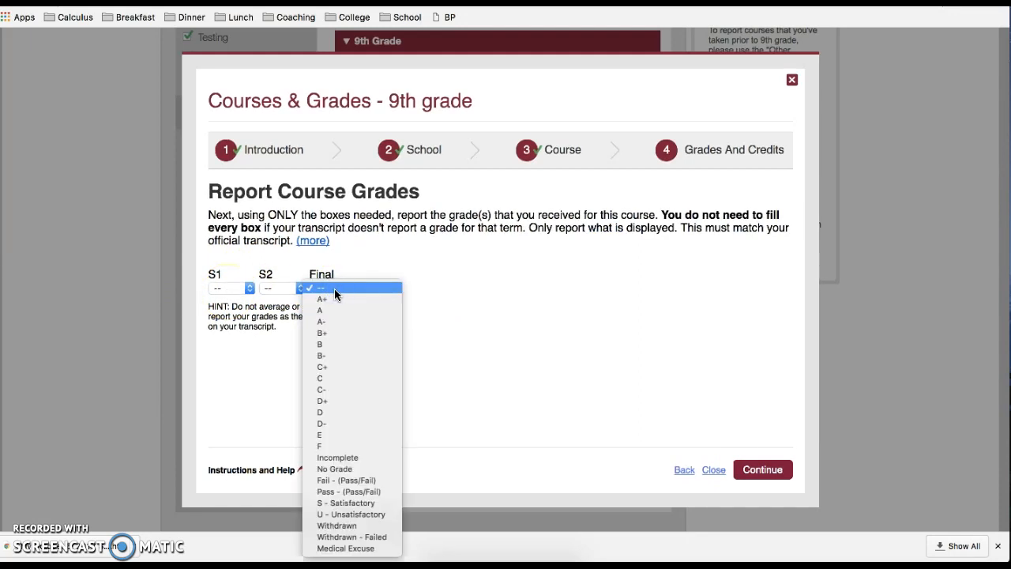
left_click(305, 273)
left_click(222, 296)
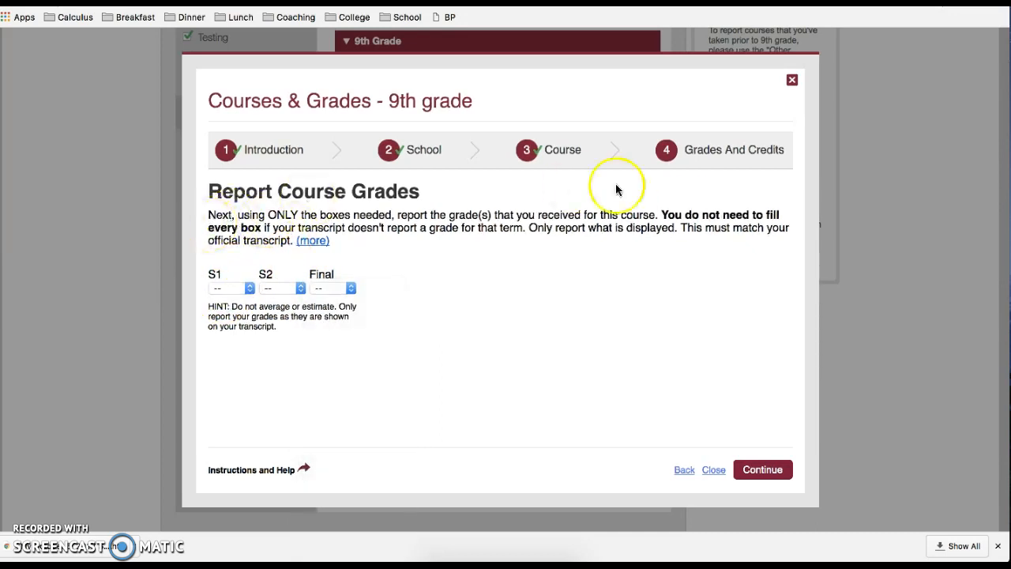
left_click(660, 218)
left_click_drag(660, 218, 265, 228)
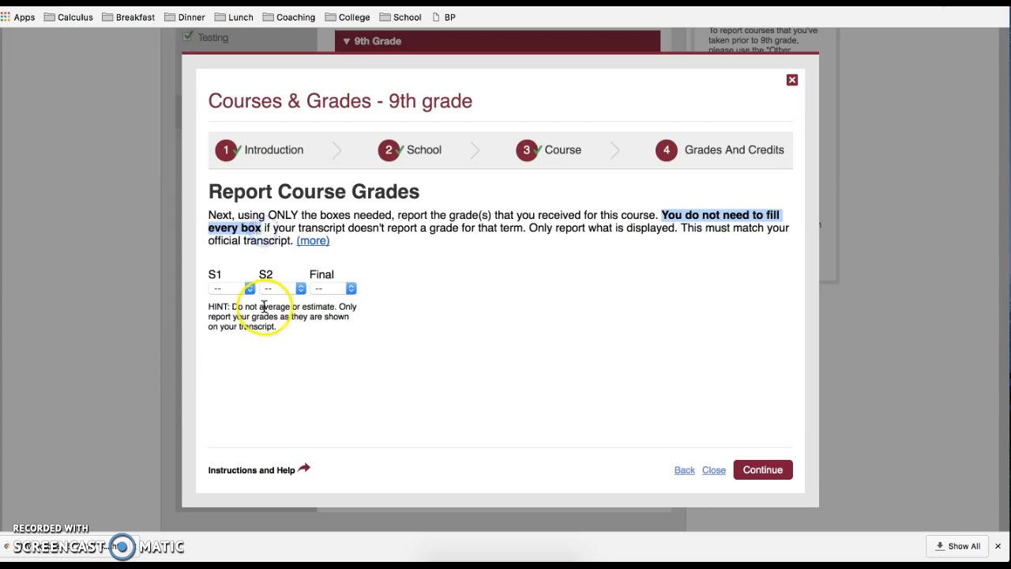
Step: Report course grades of B for S1 and A for S2, and continue to the course credits
left_click(228, 288)
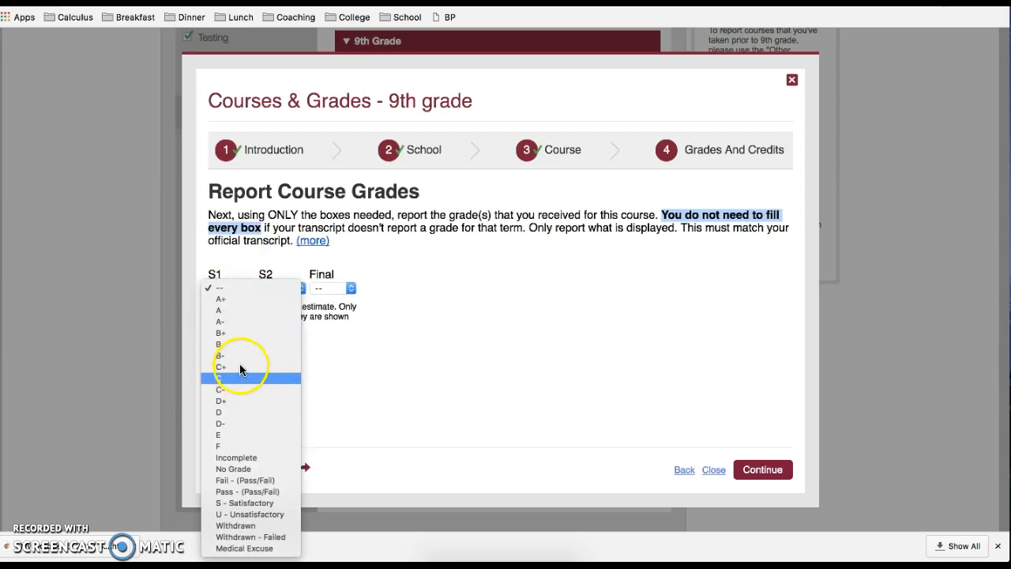
left_click(232, 344)
left_click(277, 288)
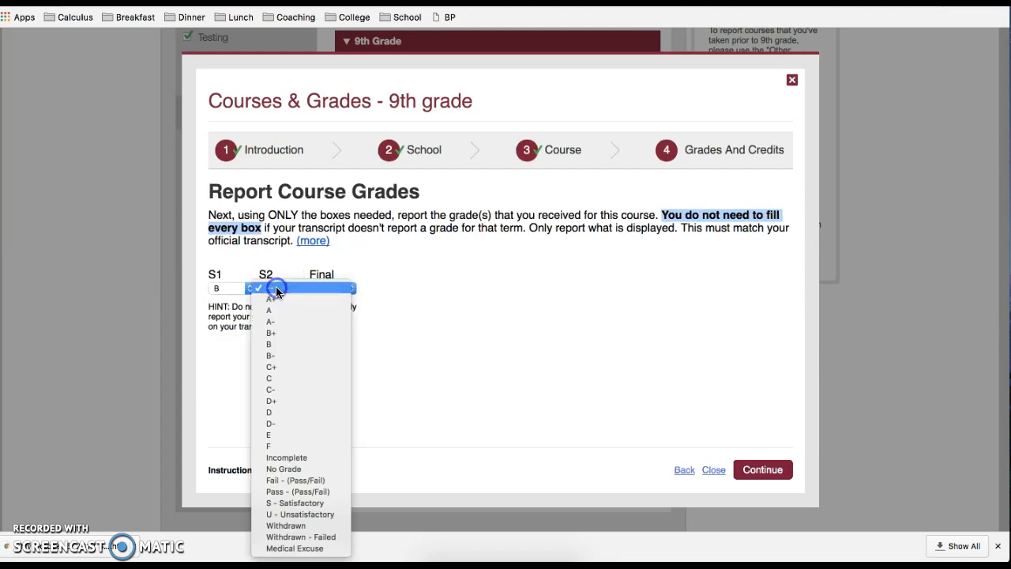
left_click(271, 313)
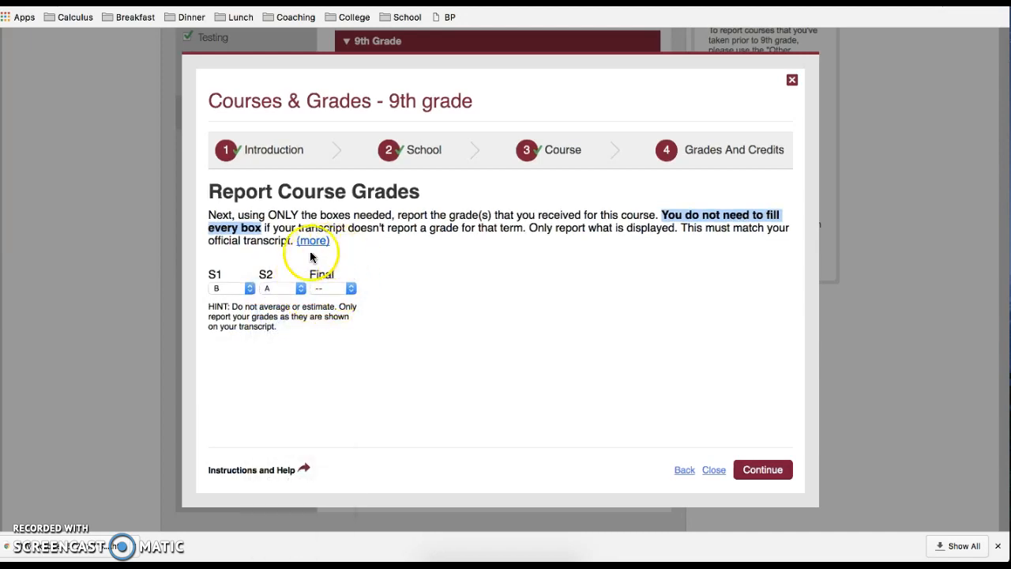
left_click(762, 470)
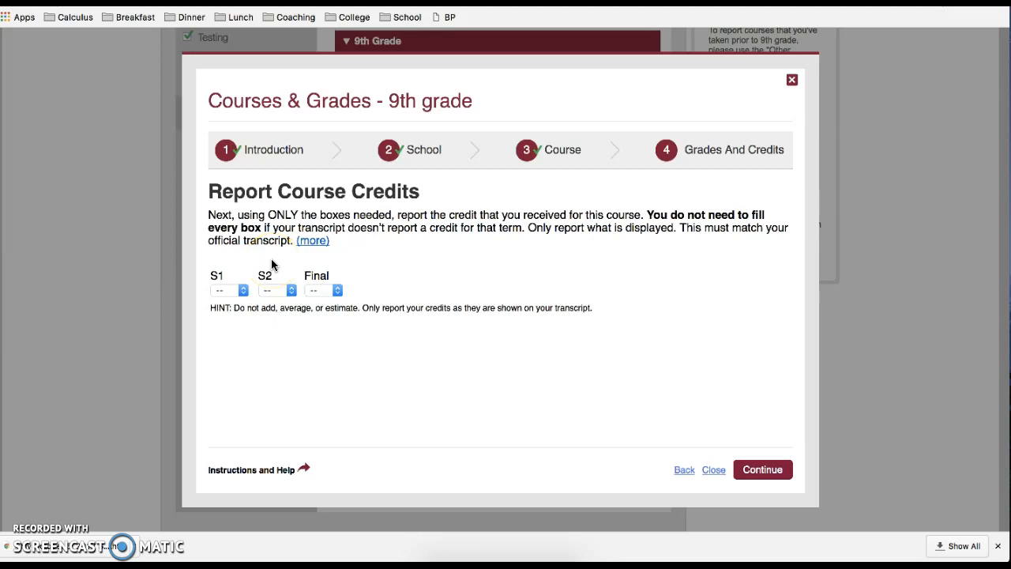
Step: Report 5 credits each for S1 and S2, then continue through the course grid to finish the 9th grade entry
left_click(235, 292)
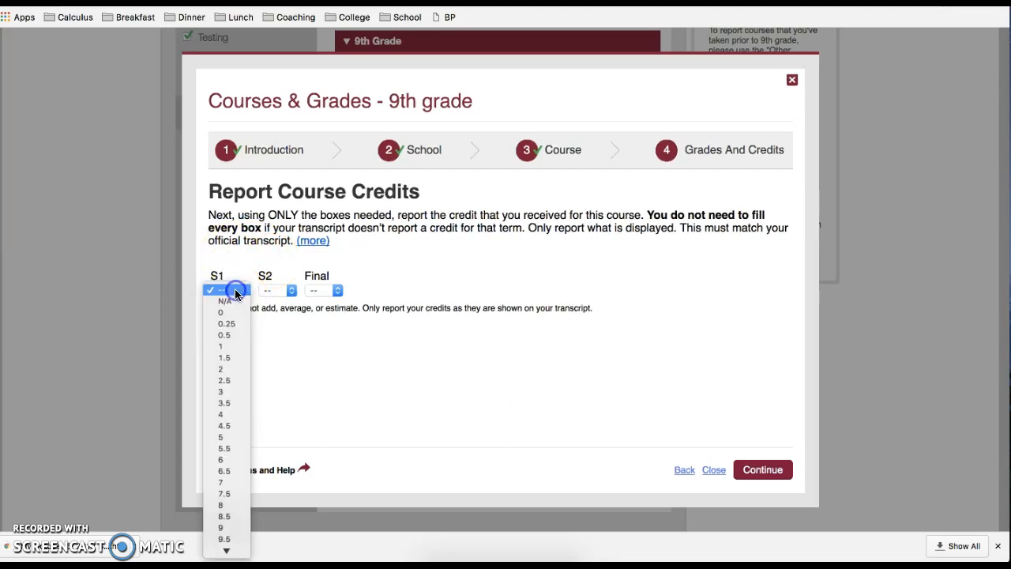
left_click(226, 437)
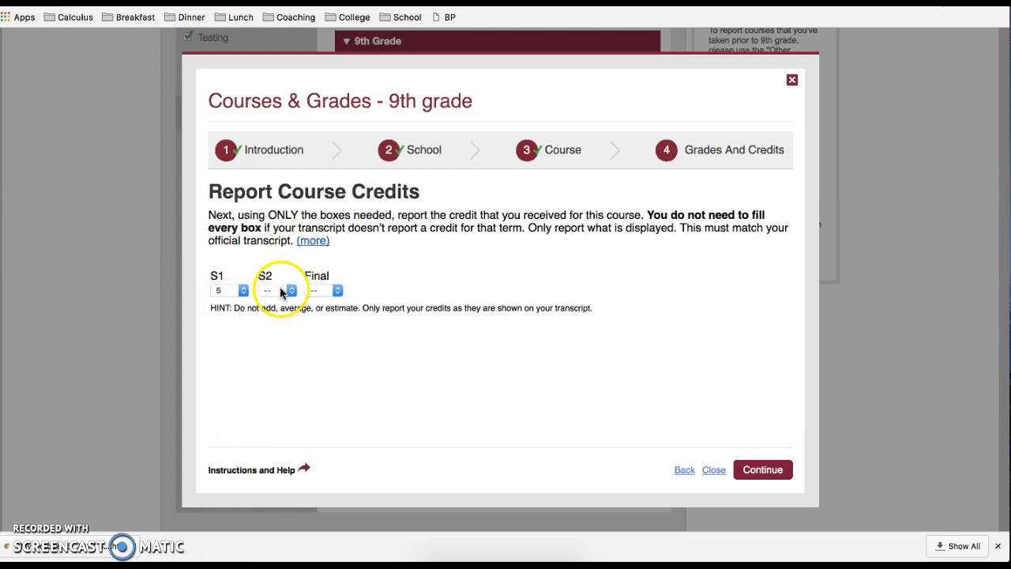
left_click(280, 291)
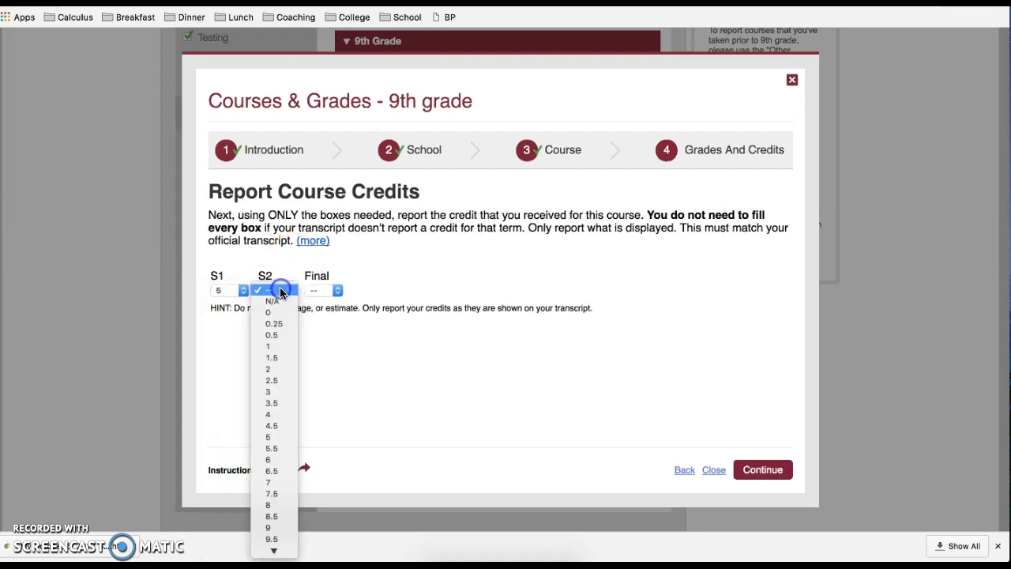
left_click(273, 439)
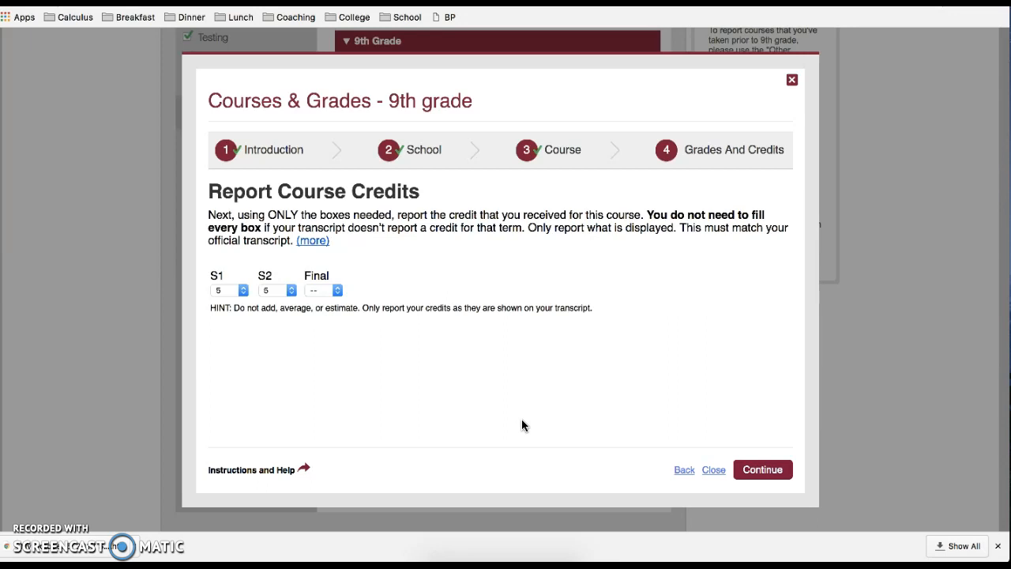
left_click(502, 411)
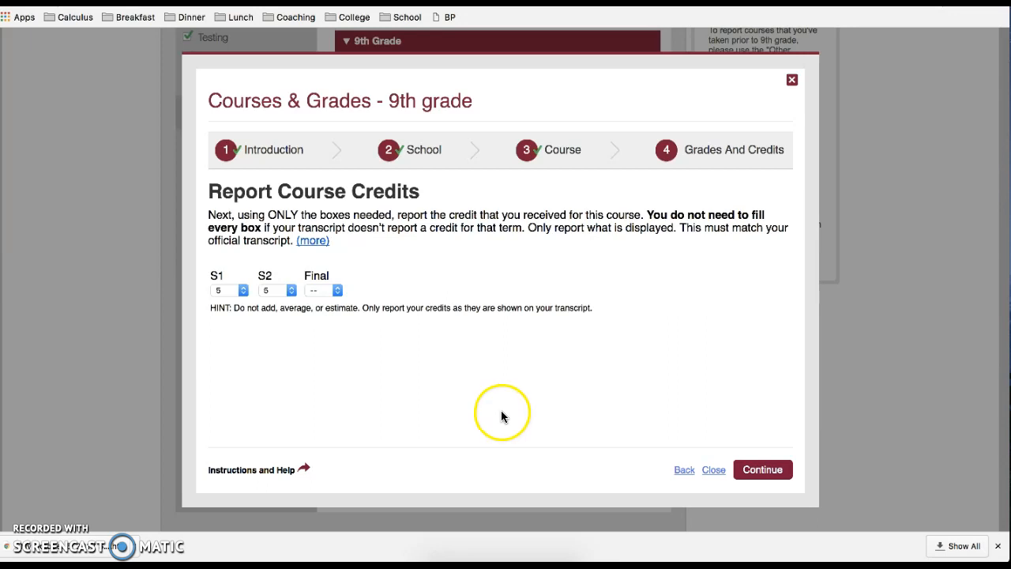
left_click(746, 469)
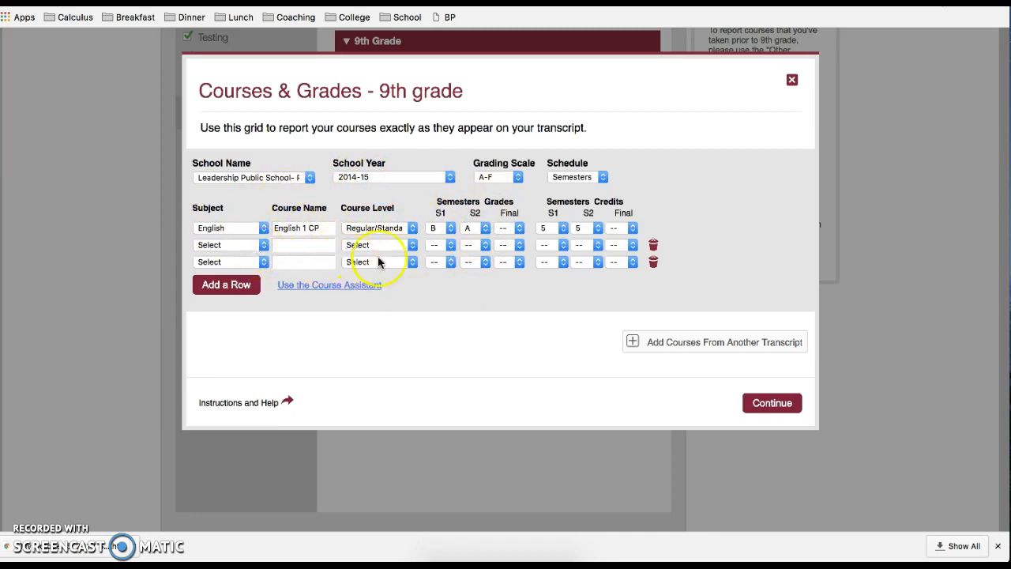
left_click(773, 404)
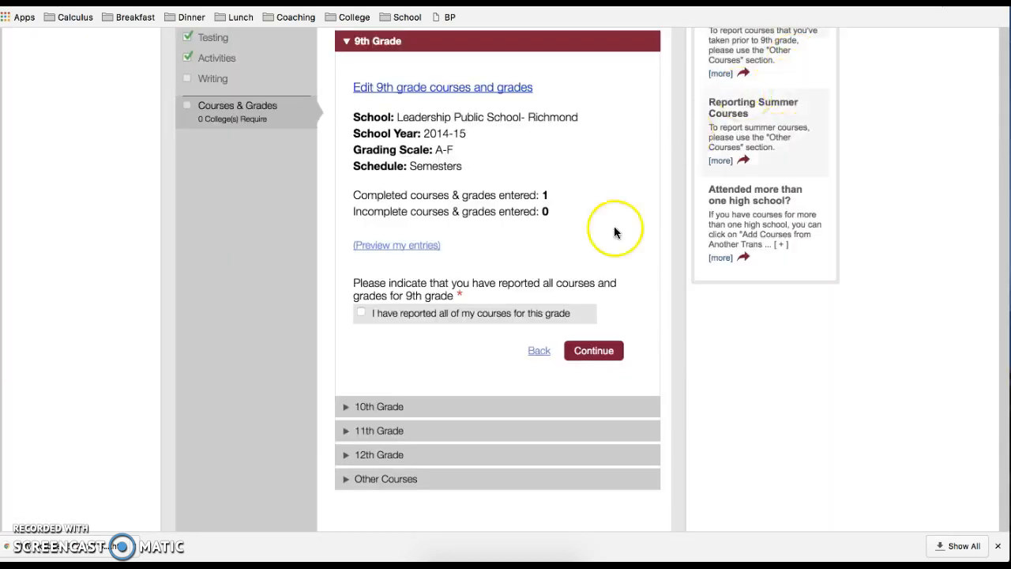
Step: Open the Other Courses section and review its question about summer and other courses listed on the transcript
scroll(614, 237, "down", 3)
scroll(614, 251, "up", 3)
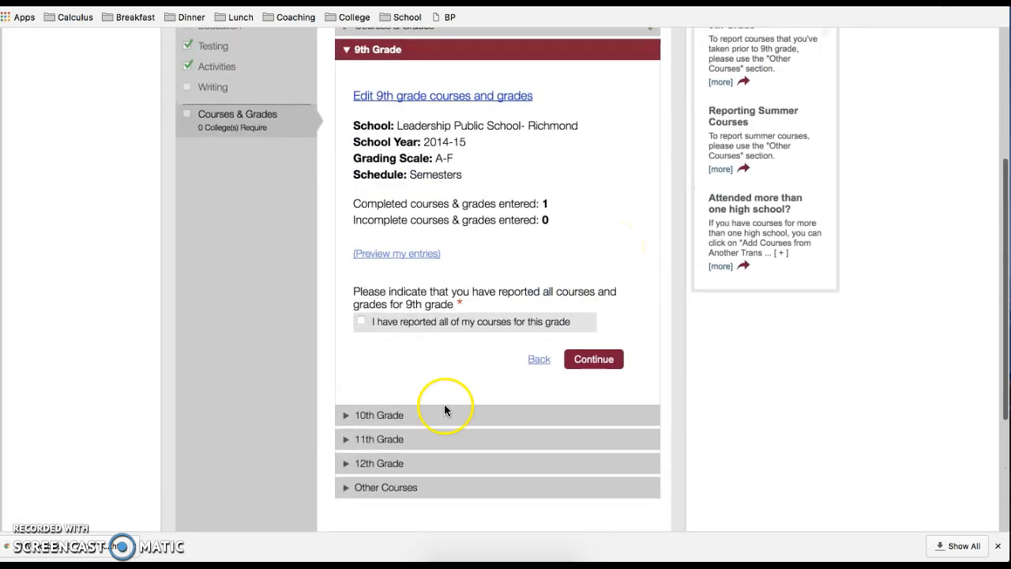
left_click(400, 487)
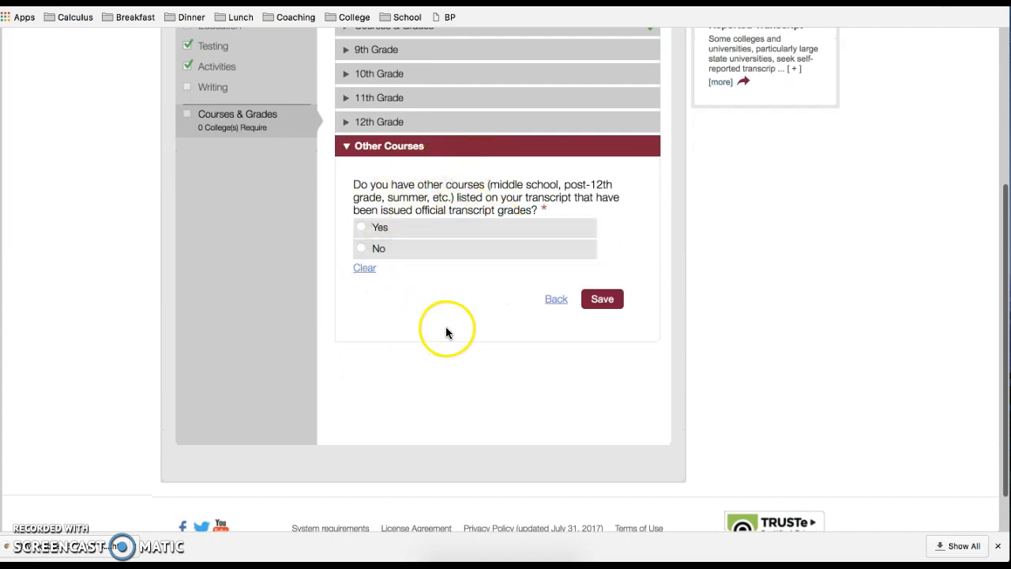
double_click(419, 198)
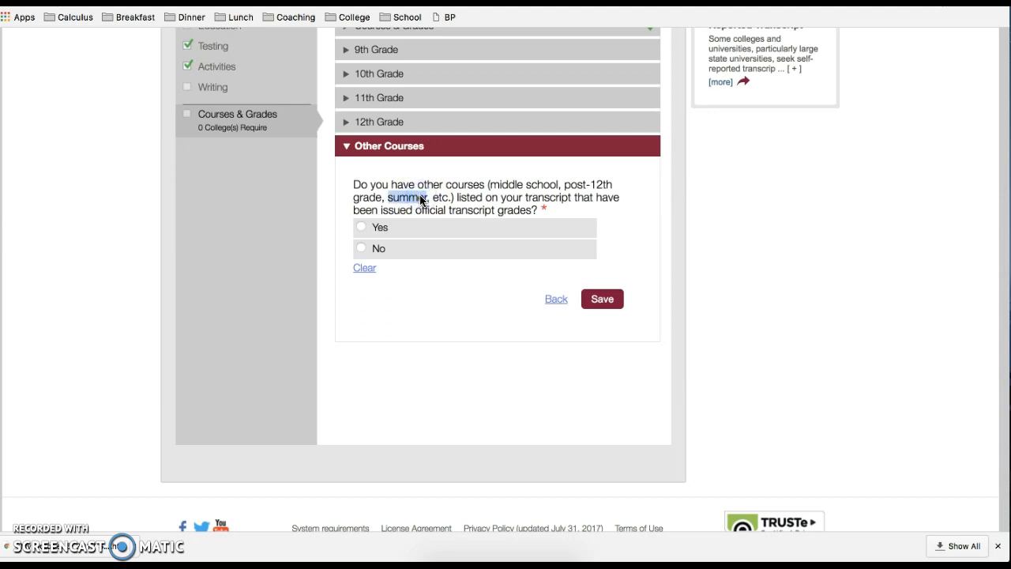
scroll(421, 200, "up", 4)
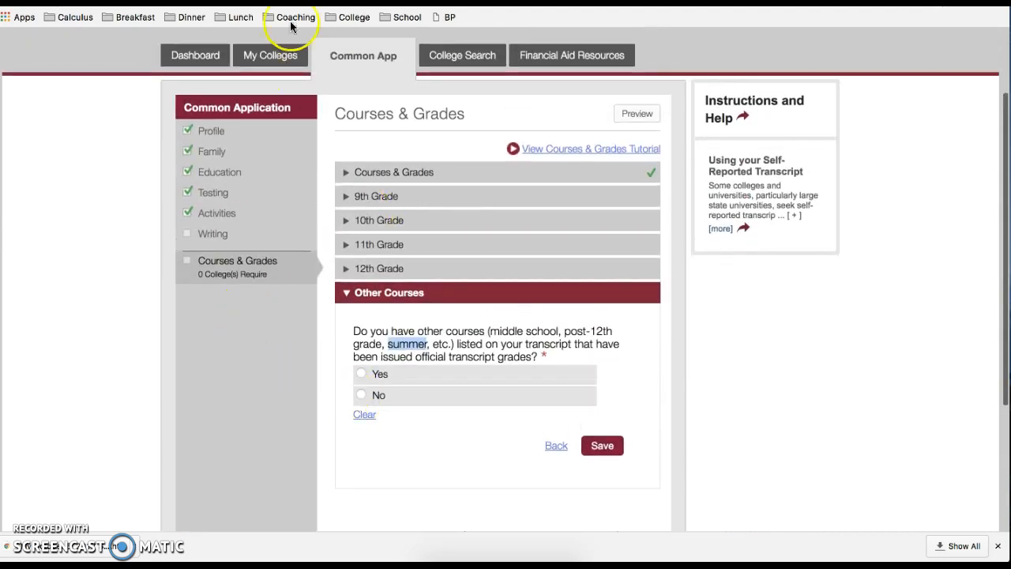
Step: Check the My Colleges page, then run a college search for Wesleyan by name
left_click(263, 66)
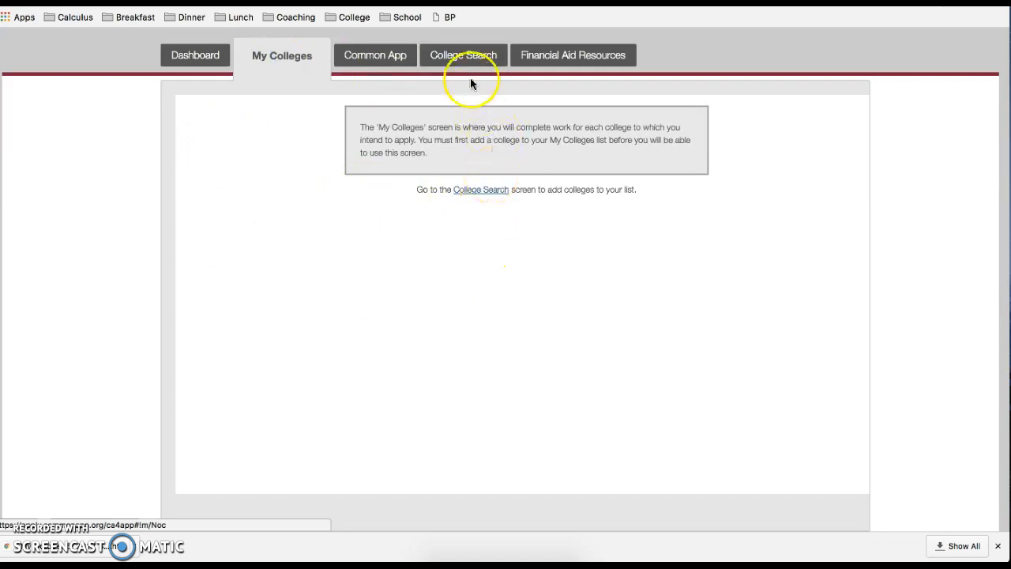
left_click(450, 56)
left_click(411, 255)
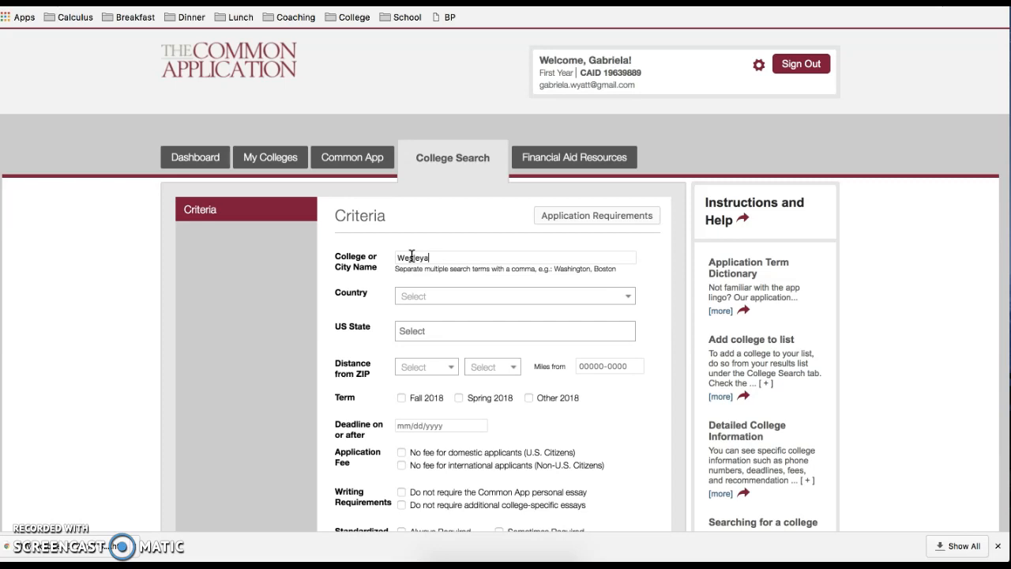
scroll(435, 356, "down", 5)
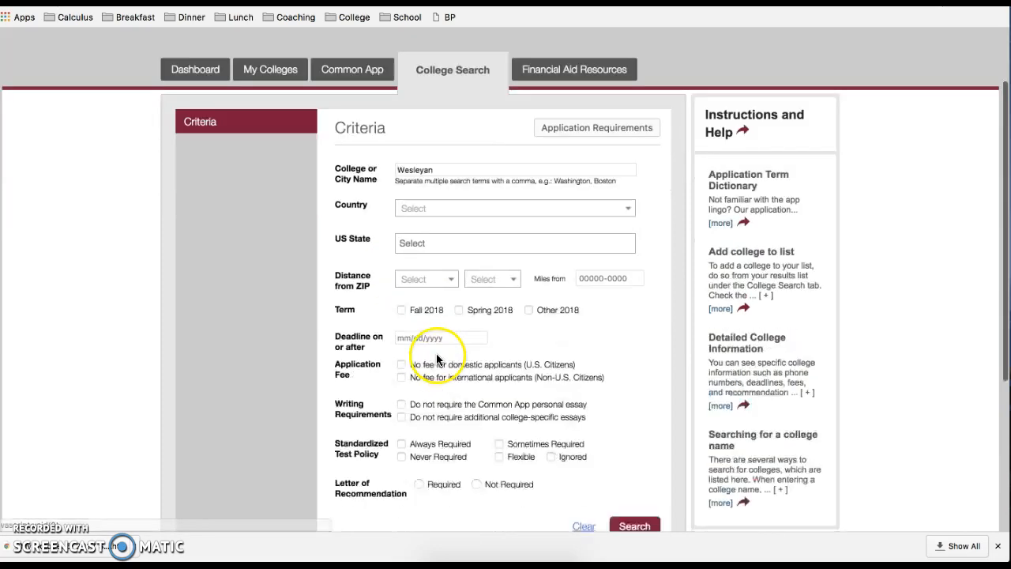
left_click(638, 285)
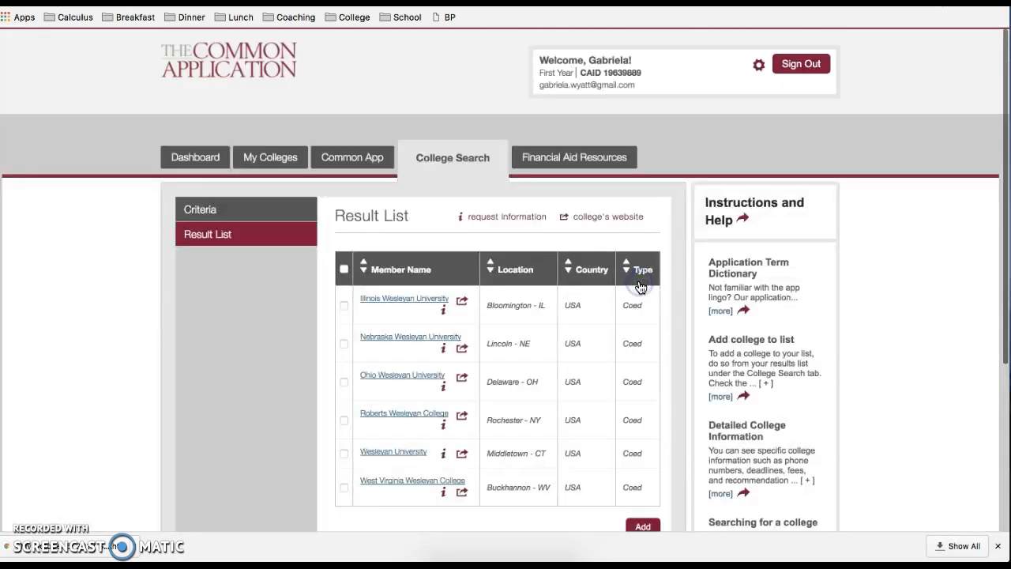
Step: Add Wesleyan University in Middletown - CT to the My Colleges list, view its college page, and return to the college search
scroll(417, 431, "down", 1)
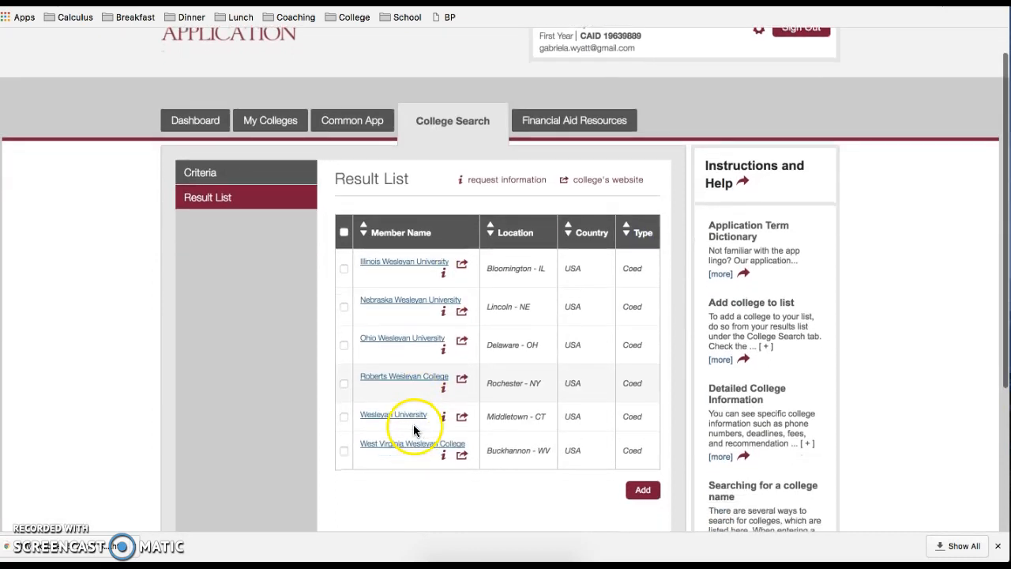
left_click(342, 419)
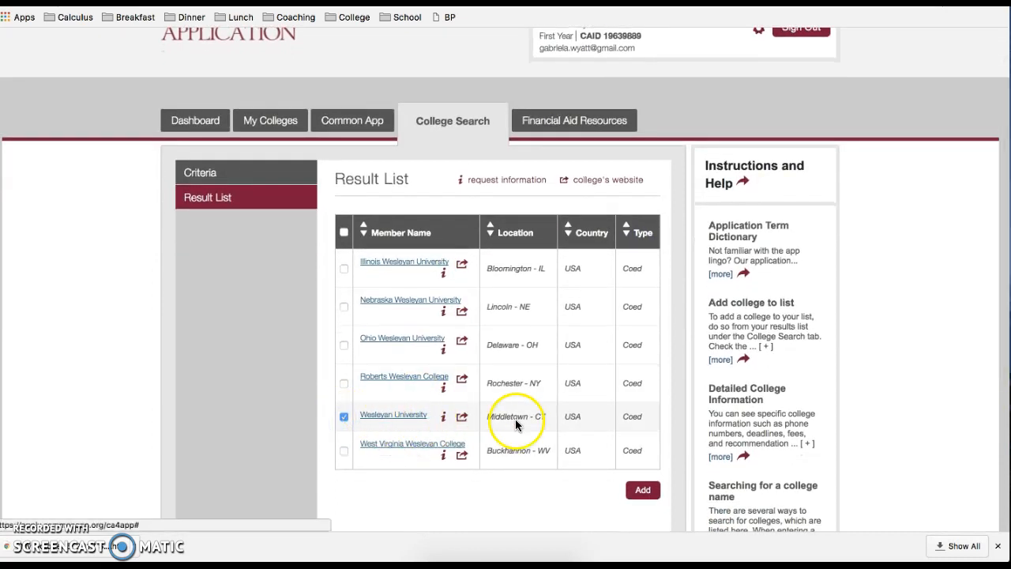
left_click_drag(484, 418, 570, 418)
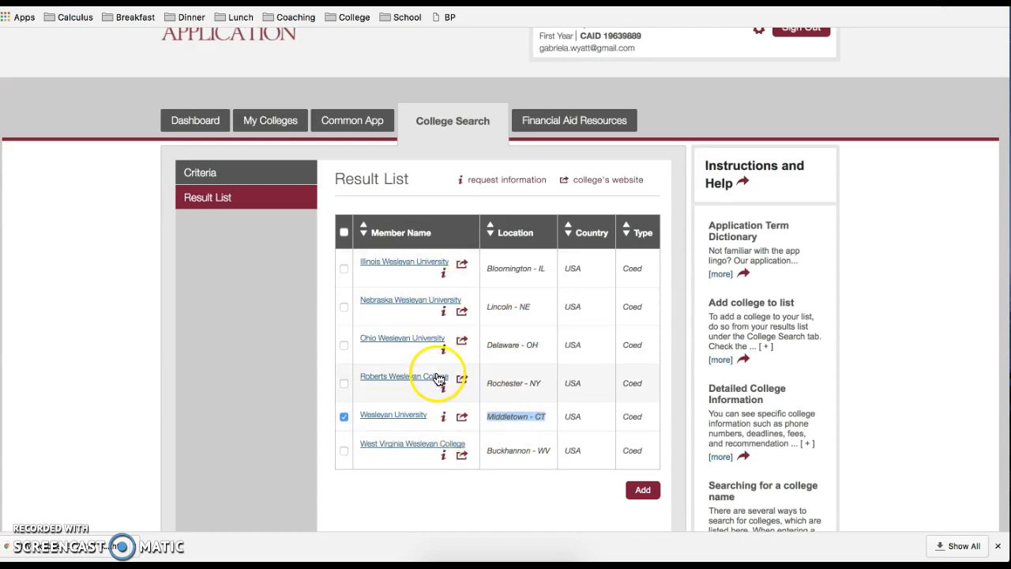
left_click(639, 490)
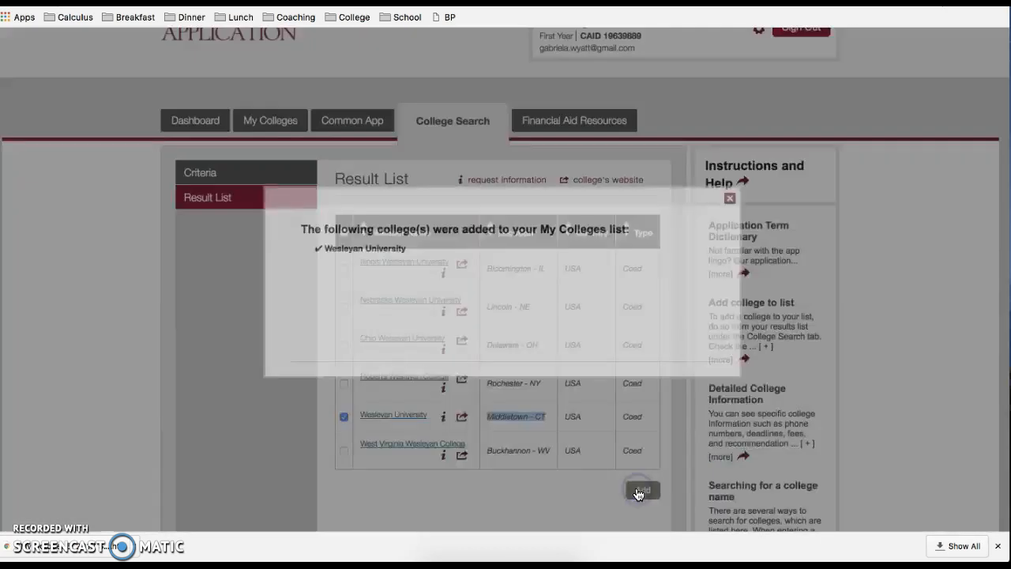
left_click(686, 382)
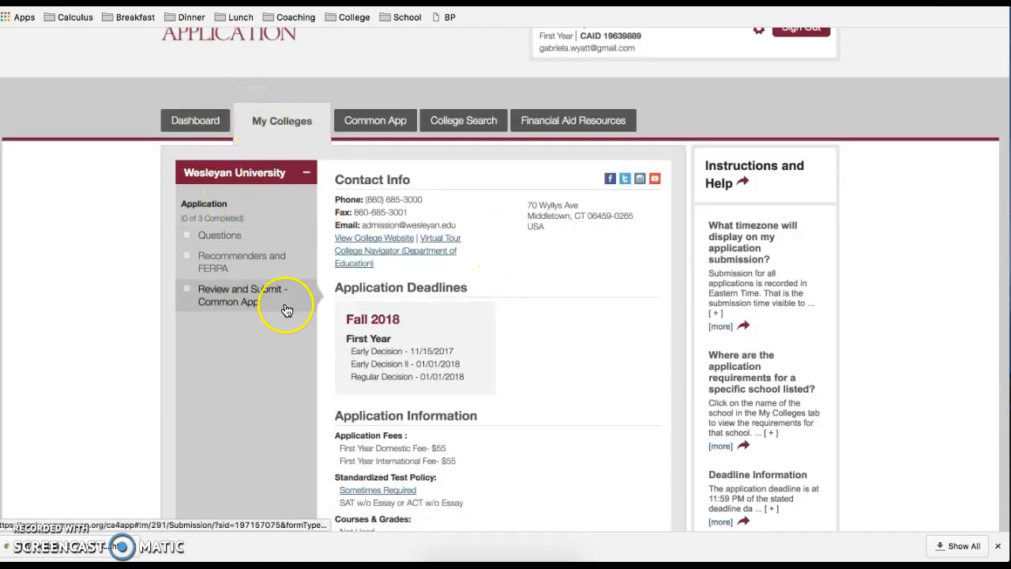
left_click(457, 127)
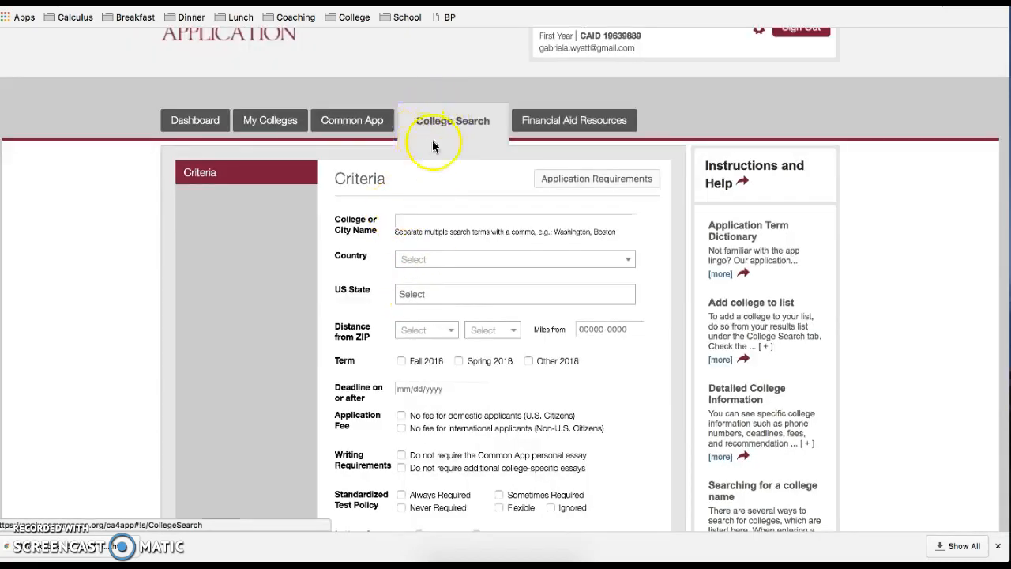
Step: Review the college search criteria, including location, term, deadline, application fee, writing requirements and standardized test policy
left_click(404, 221)
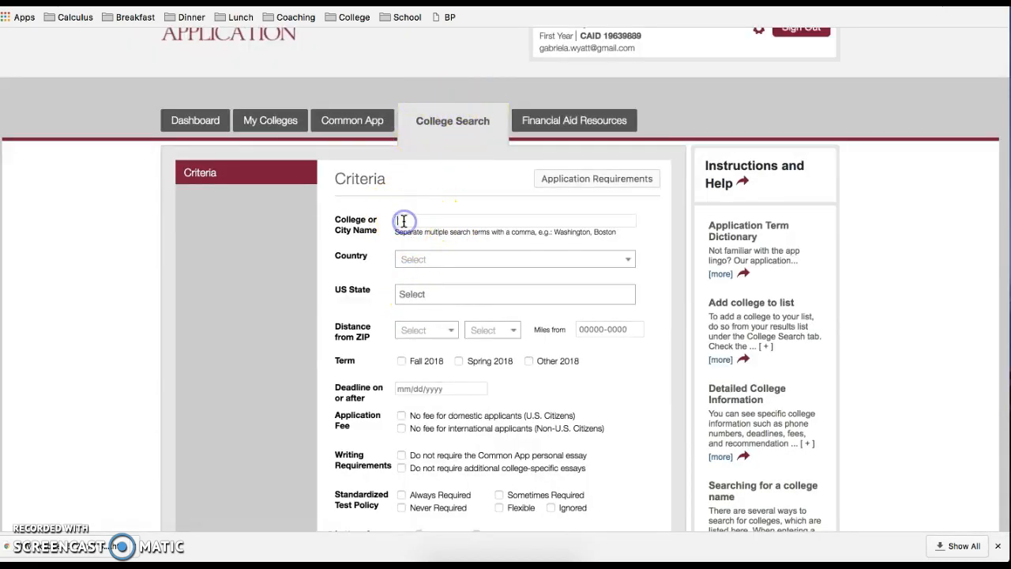
scroll(407, 490, "down", 4)
scroll(407, 489, "up", 4)
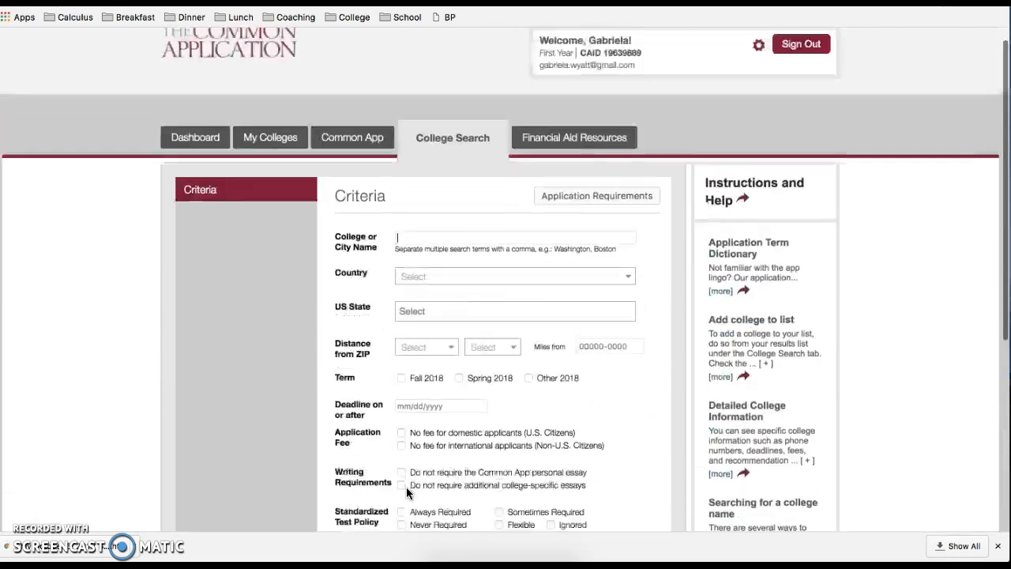
scroll(407, 491, "up", 1)
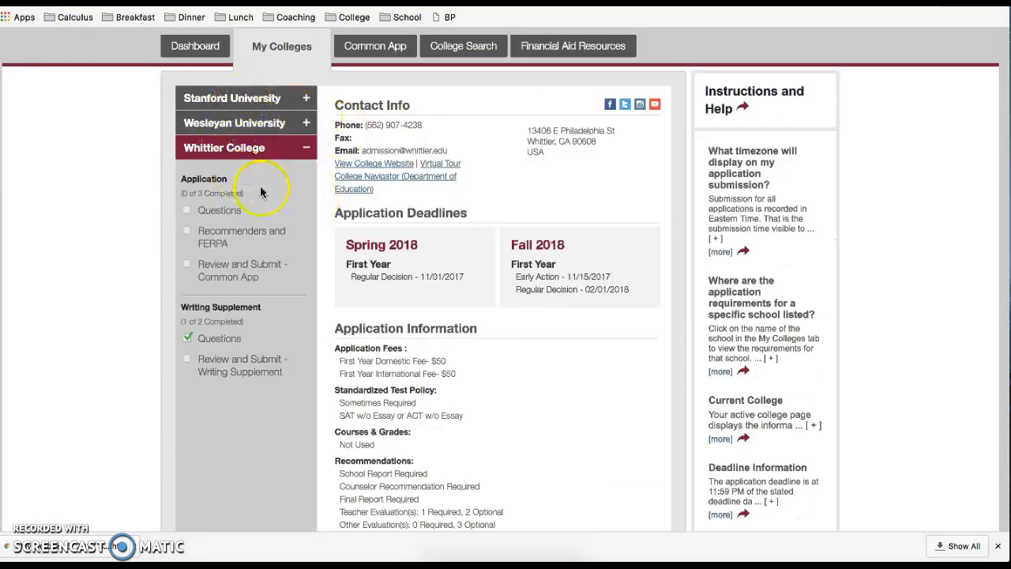
Step: Look over the Whittier College page in My Colleges, then view the Stanford University and Wesleyan University entries
scroll(297, 197, "down", 2)
scroll(297, 198, "up", 4)
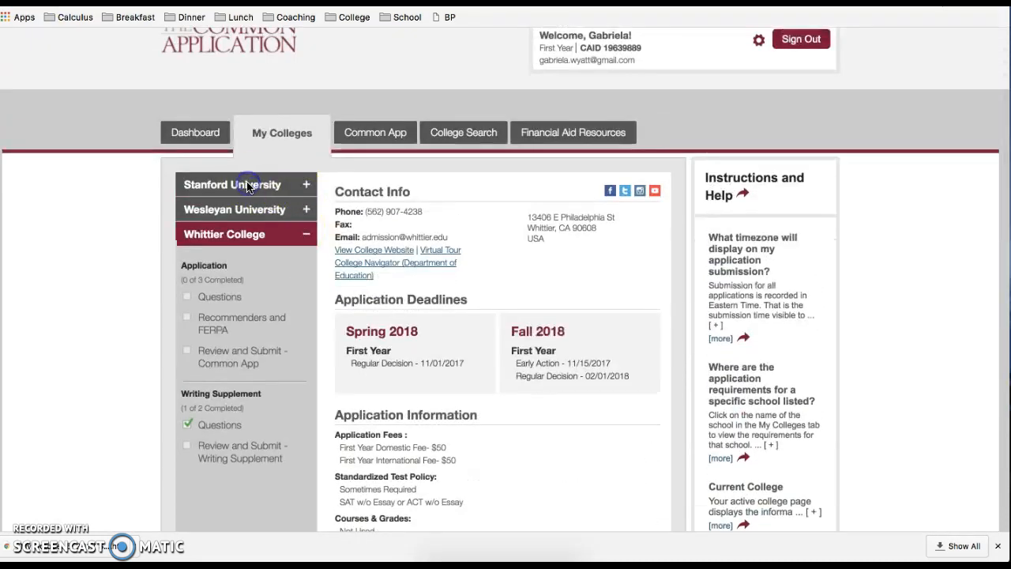
left_click(243, 184)
left_click(243, 349)
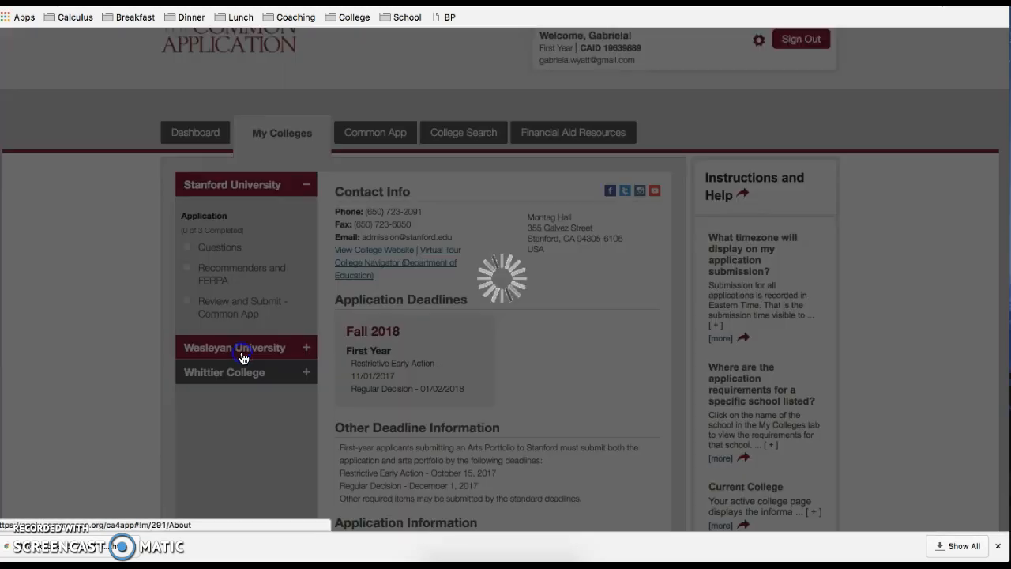
Step: Revisit the Common App Profile section, then open the Dashboard to check the status of the listed colleges
left_click(366, 134)
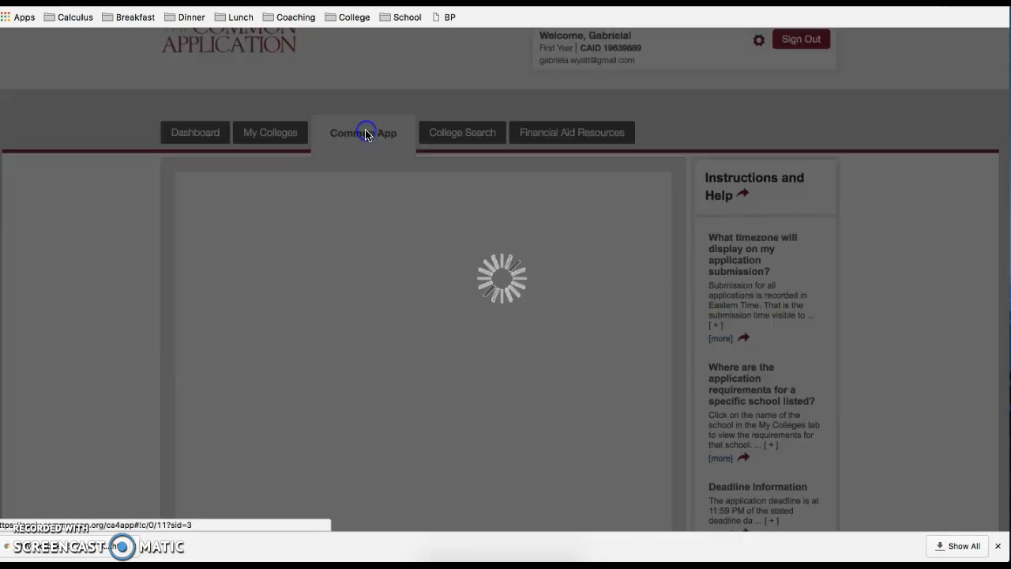
left_click(290, 131)
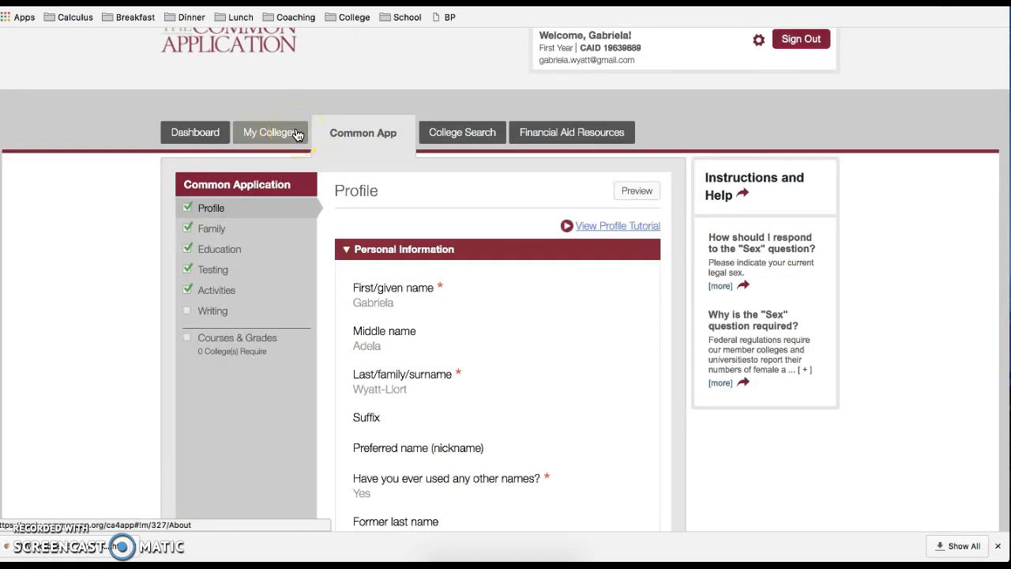
left_click(197, 134)
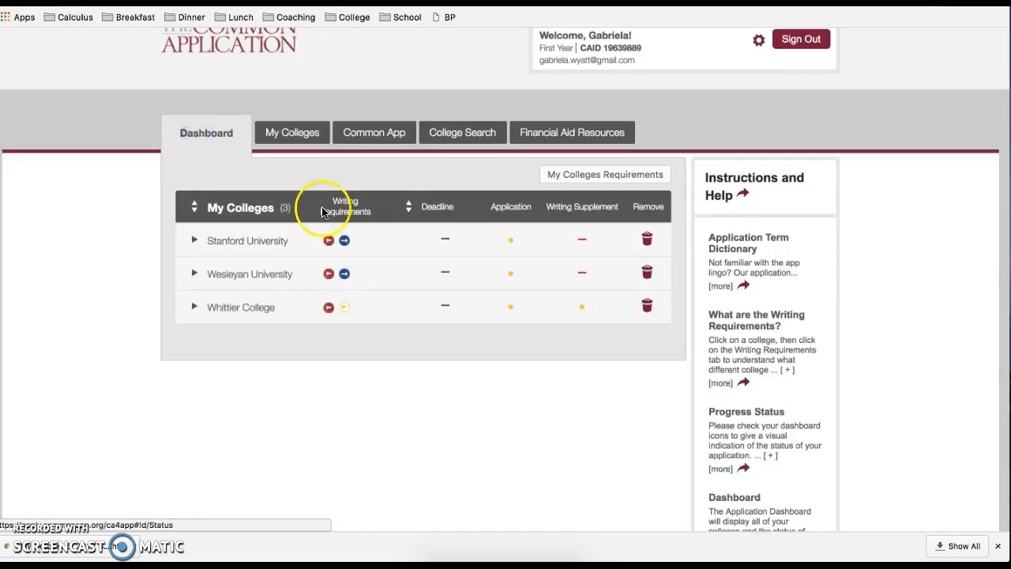